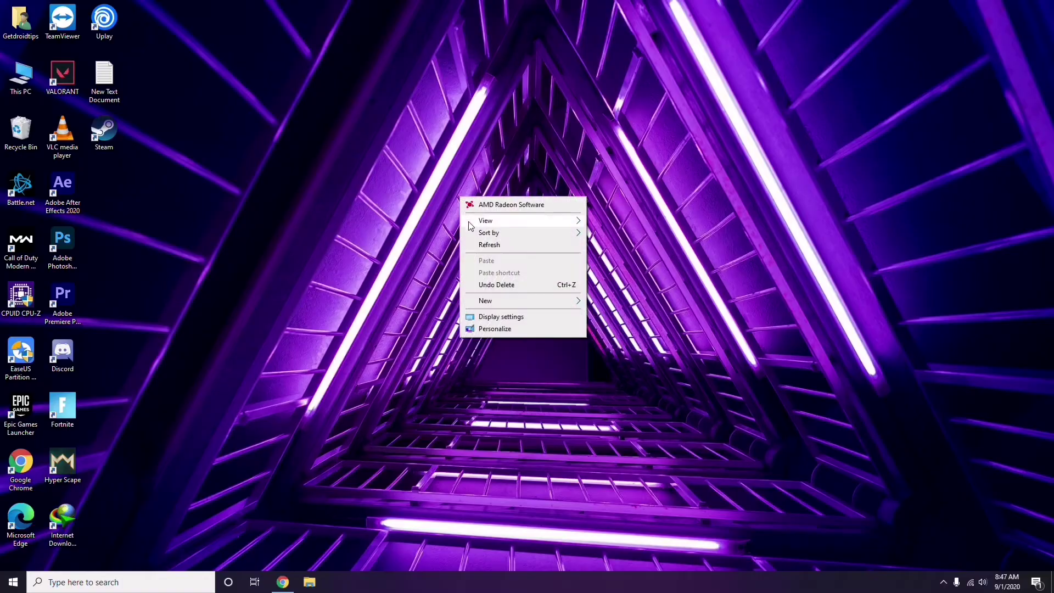
{"action": "left_click", "coordinate": [487, 249]}
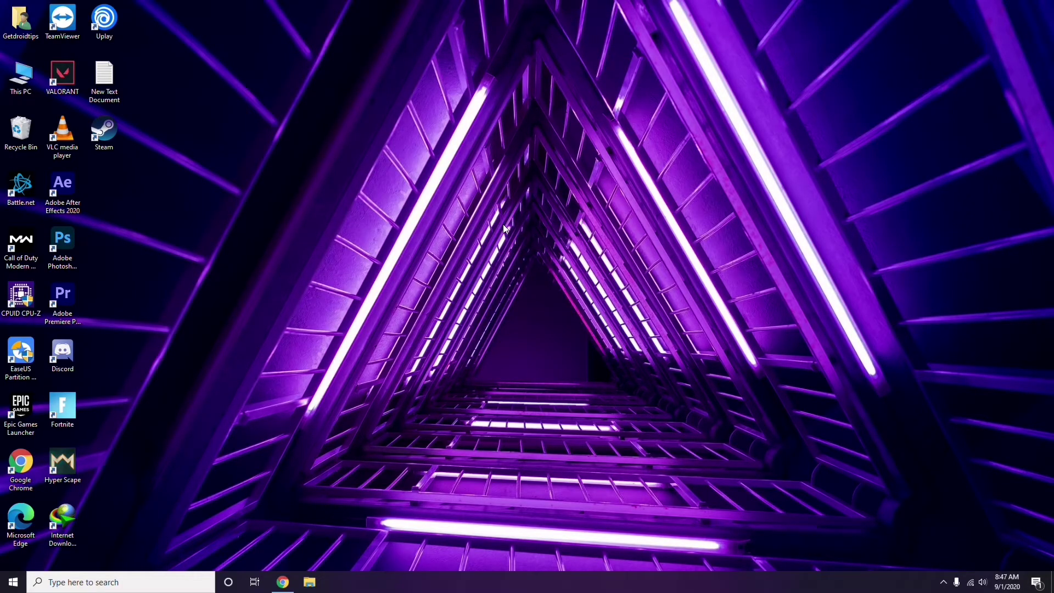
{"action": "right_click", "coordinate": [400, 154]}
{"action": "left_click", "coordinate": [426, 202]}
View the Device Manager list in Computer Management for This PC, and close the window.
{"action": "right_click", "coordinate": [23, 92]}
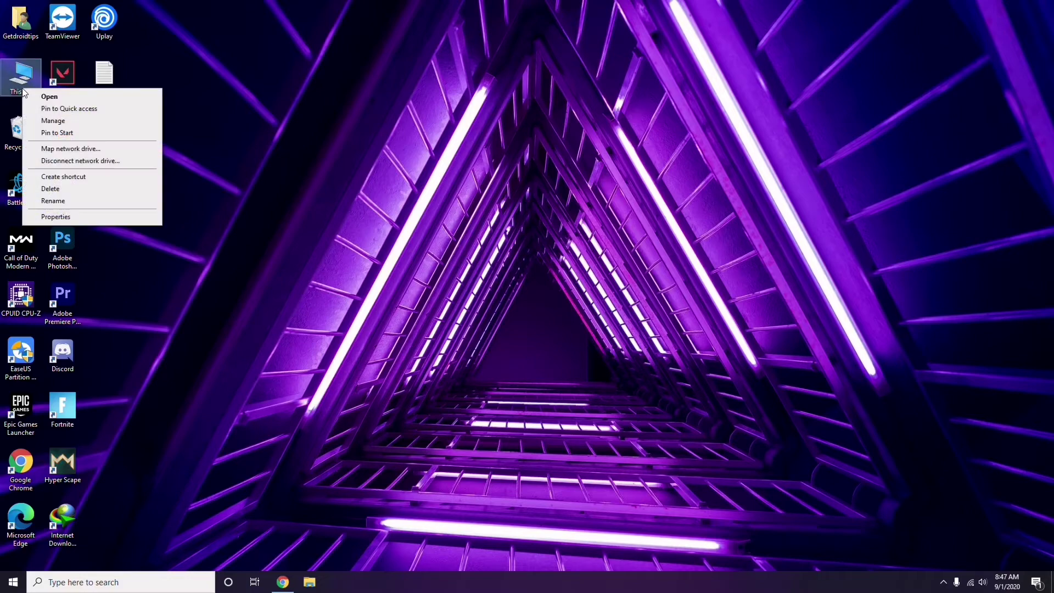
{"action": "left_click", "coordinate": [58, 121]}
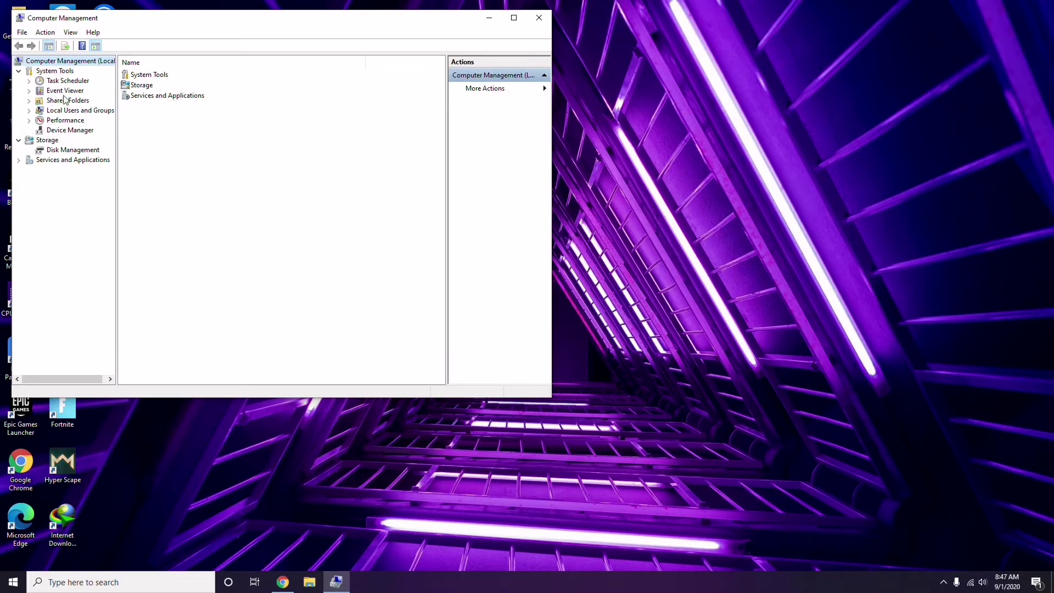
{"action": "left_click", "coordinate": [65, 130]}
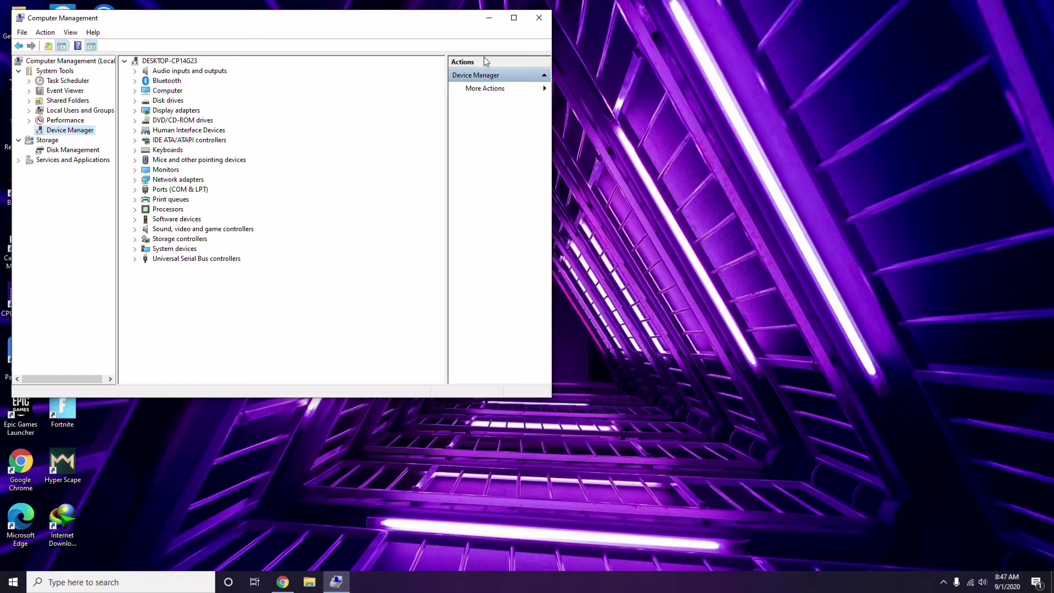
{"action": "left_click", "coordinate": [539, 18]}
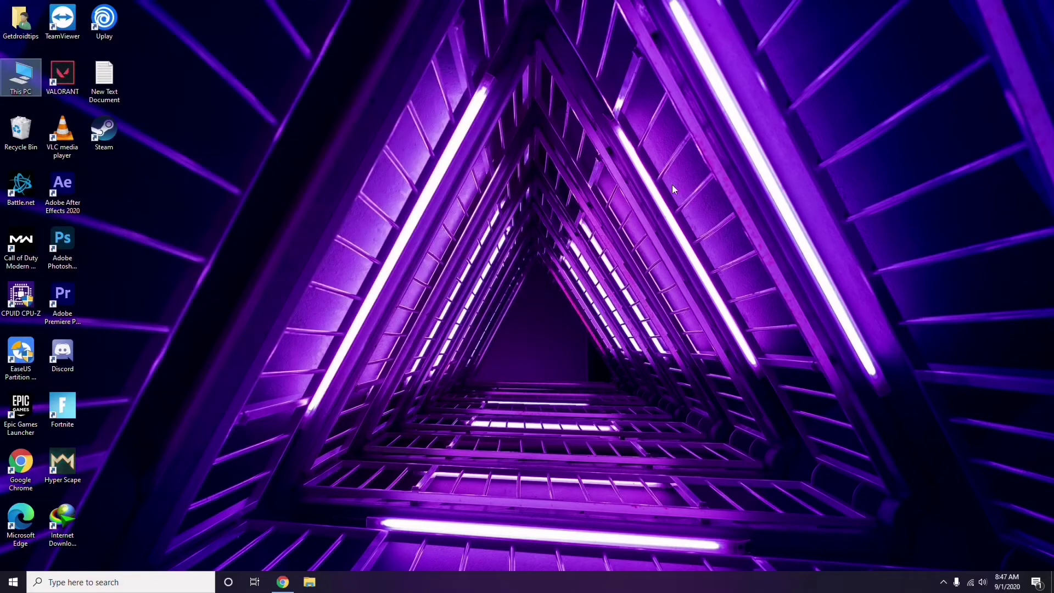
Look over the System, Graphics, Display and Home pages in AMD Radeon Software, and close it.
{"action": "left_click", "coordinate": [943, 582]}
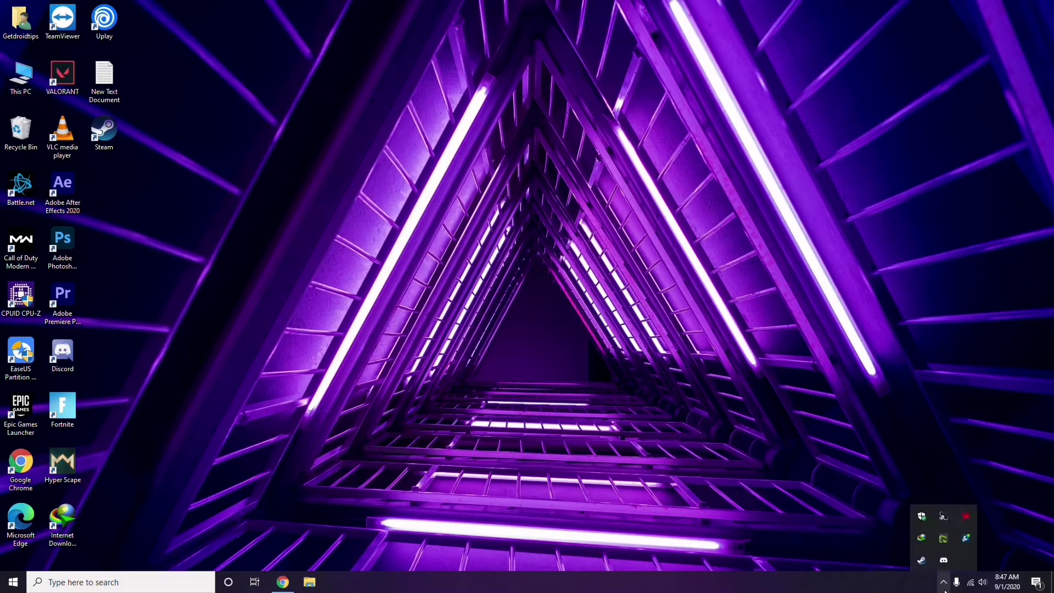
{"action": "left_click", "coordinate": [965, 518]}
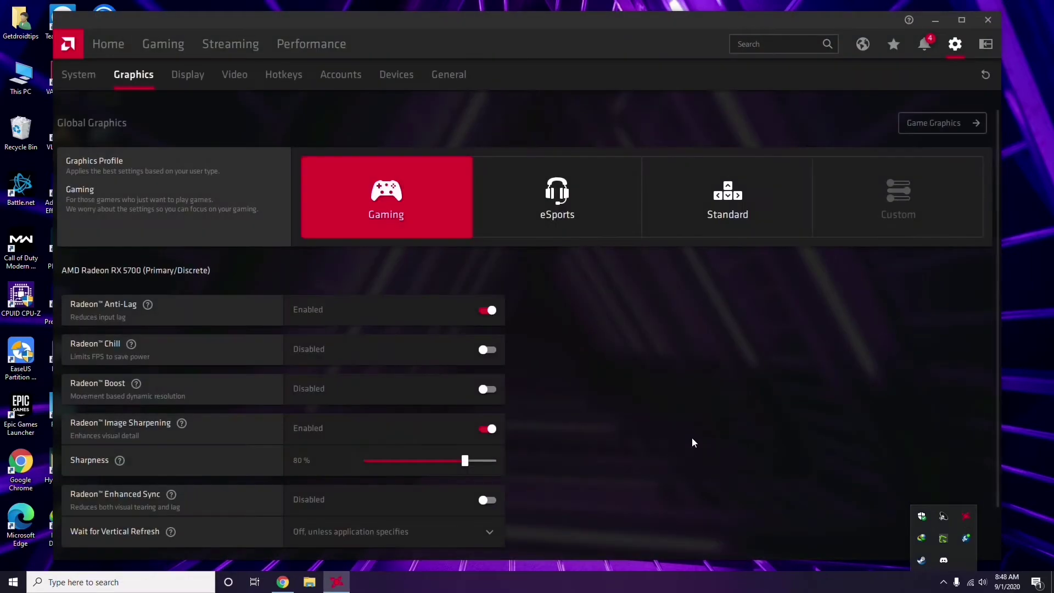
{"action": "left_click", "coordinate": [91, 78]}
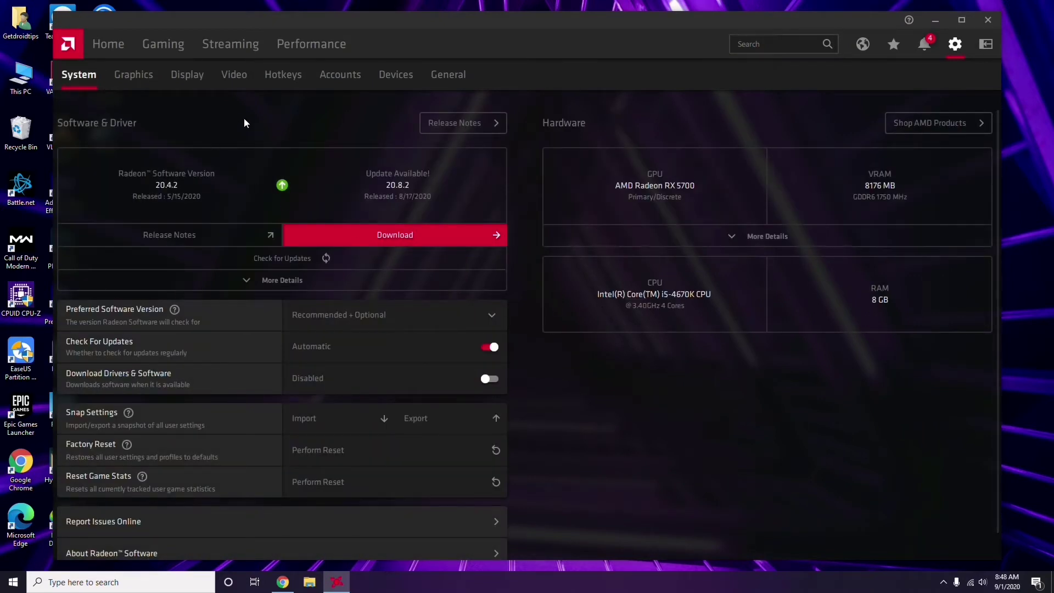
{"action": "left_click", "coordinate": [130, 77]}
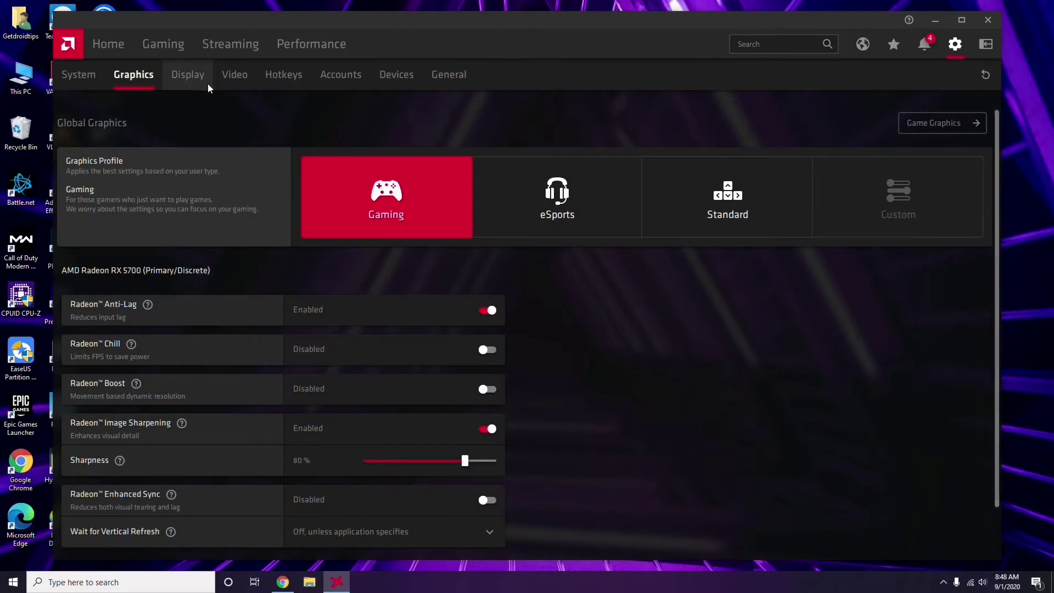
{"action": "left_click", "coordinate": [199, 82]}
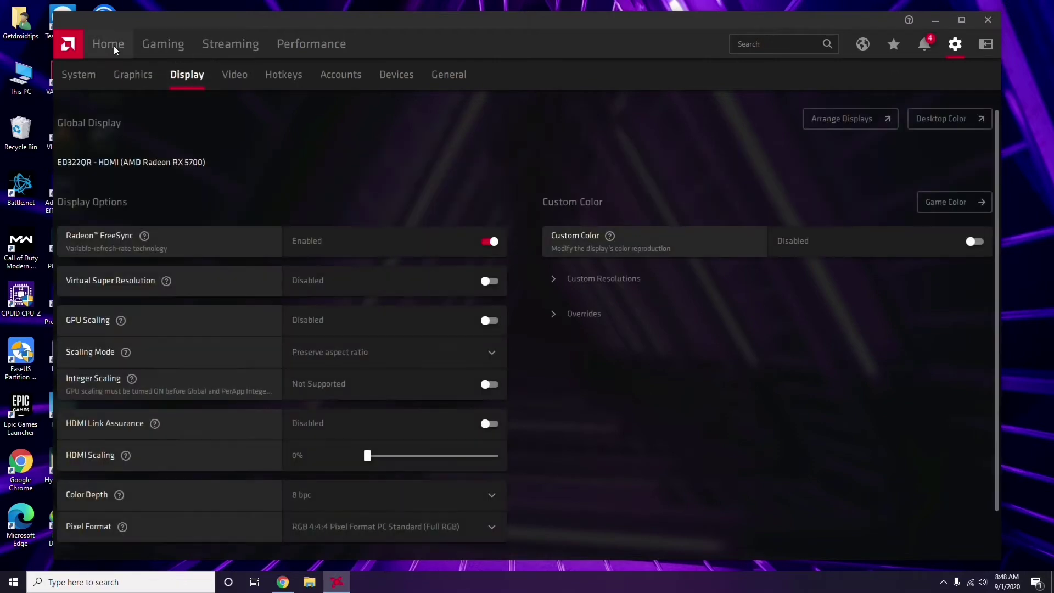
{"action": "left_click", "coordinate": [114, 48]}
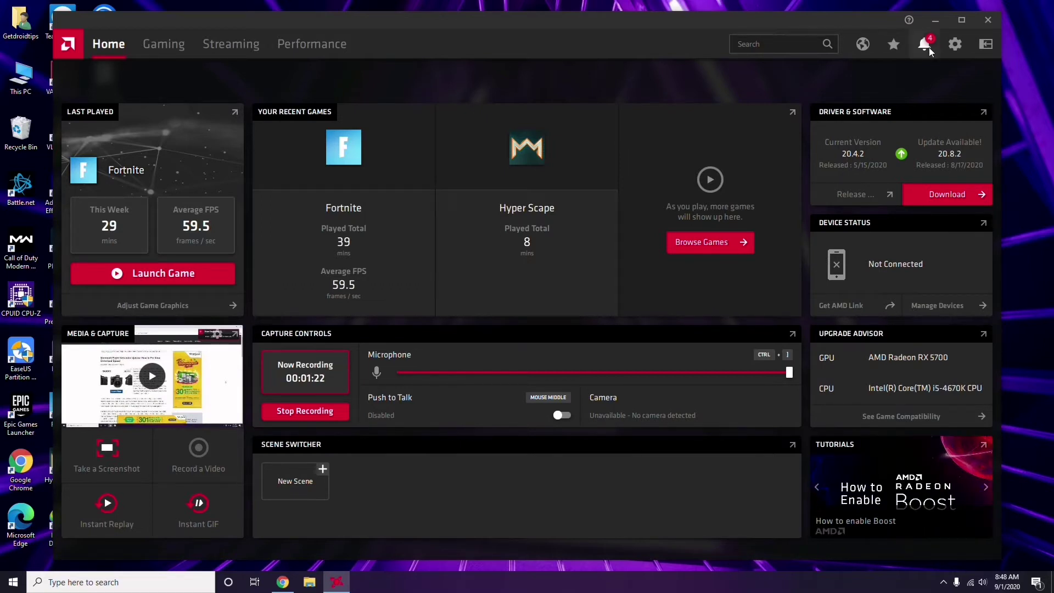
{"action": "left_click", "coordinate": [988, 21]}
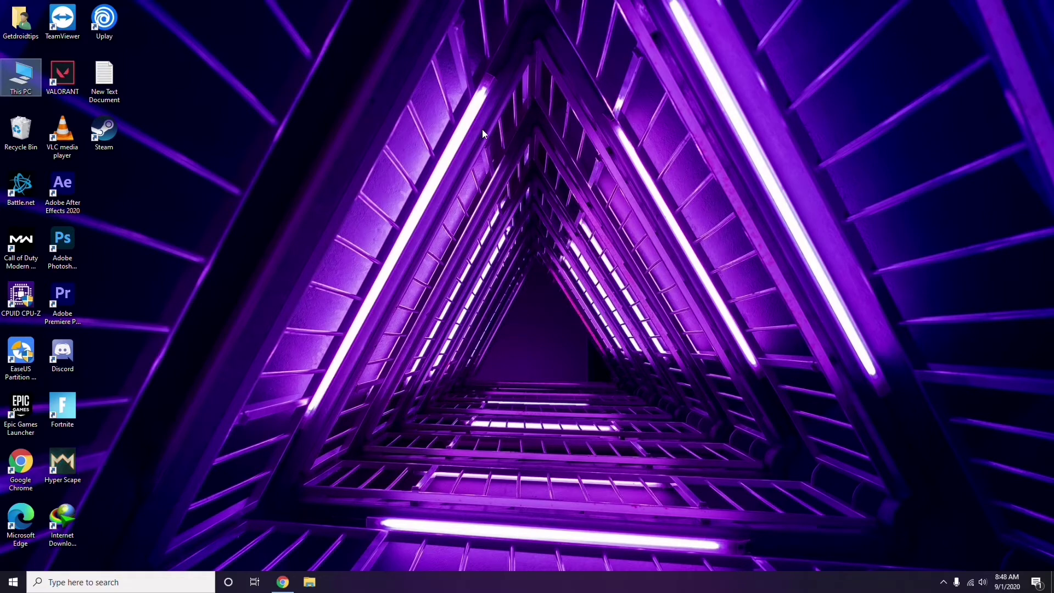
{"action": "right_click", "coordinate": [222, 142]}
{"action": "left_click", "coordinate": [239, 192]}
Disable the Steam Overlay while in-game in Steam's In-Game settings, save the change and close Steam.
{"action": "double_click", "coordinate": [104, 135]}
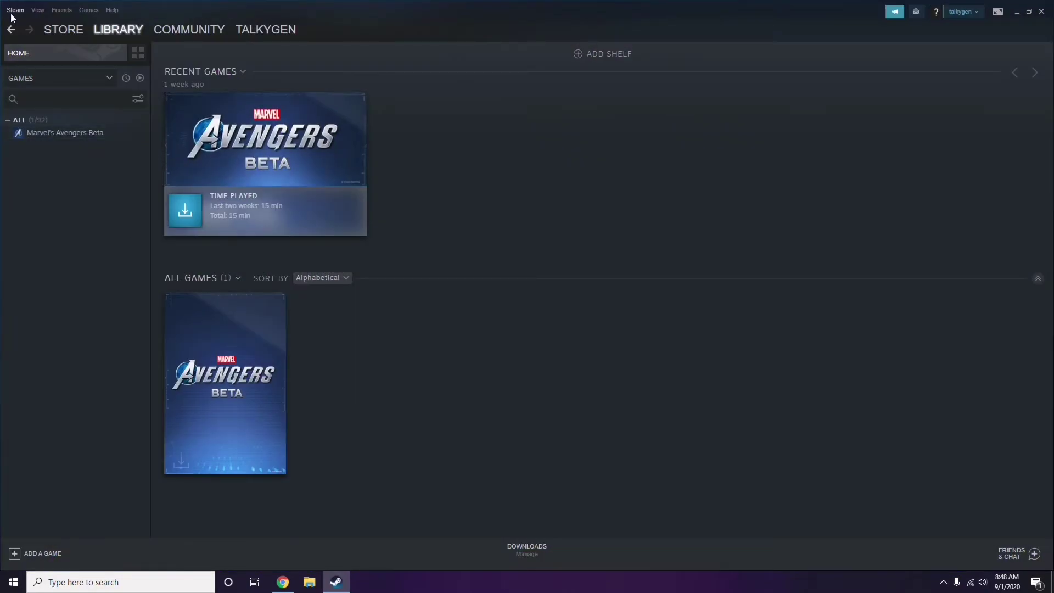
{"action": "left_click", "coordinate": [14, 11]}
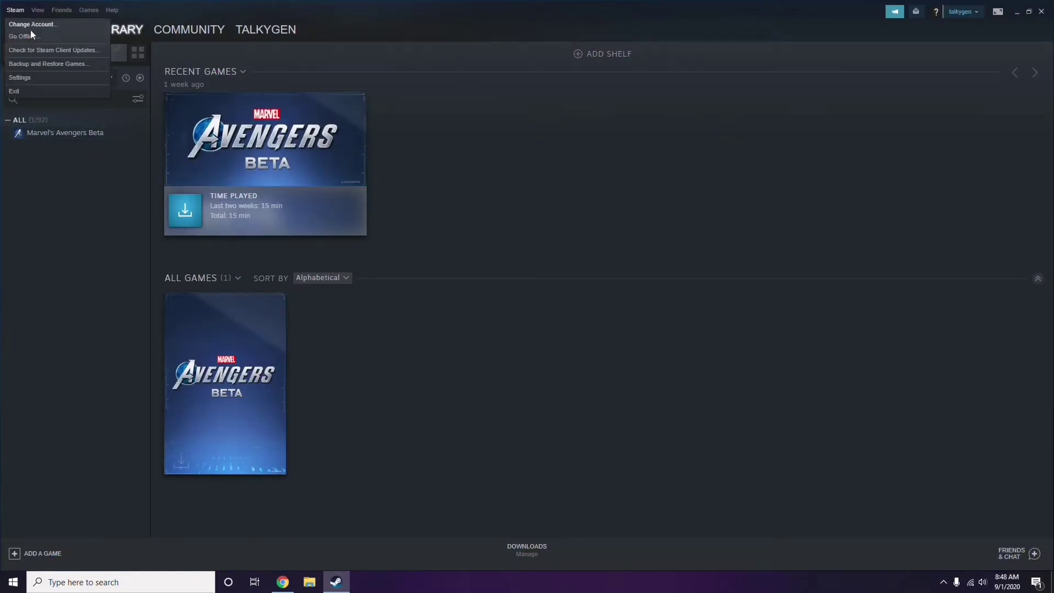
{"action": "left_click", "coordinate": [22, 77]}
{"action": "left_click_drag", "start_coordinate": [640, 209], "coordinate": [584, 119]}
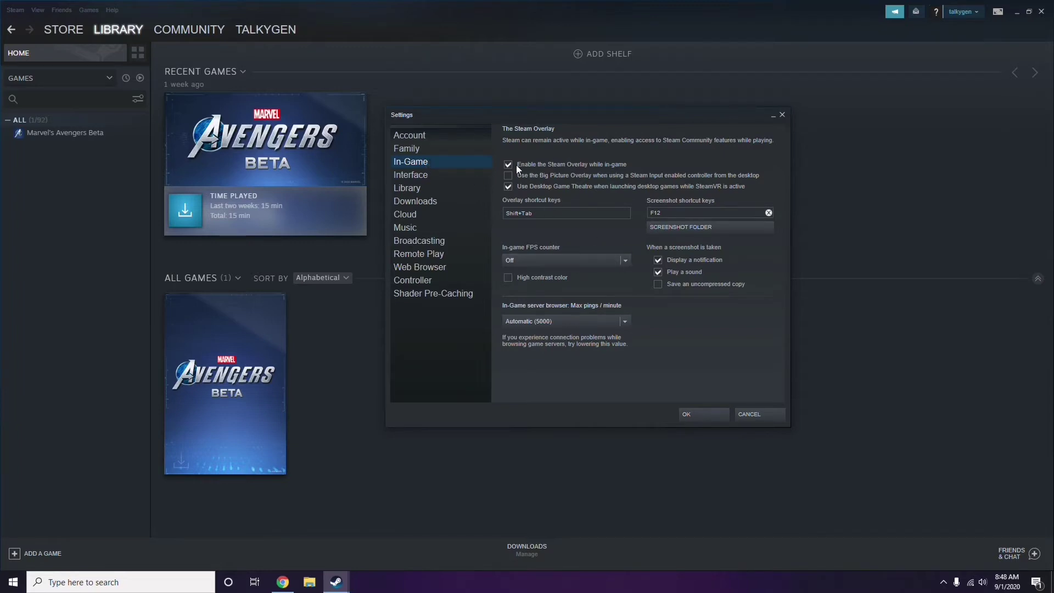
{"action": "left_click", "coordinate": [561, 166]}
{"action": "left_click", "coordinate": [693, 414]}
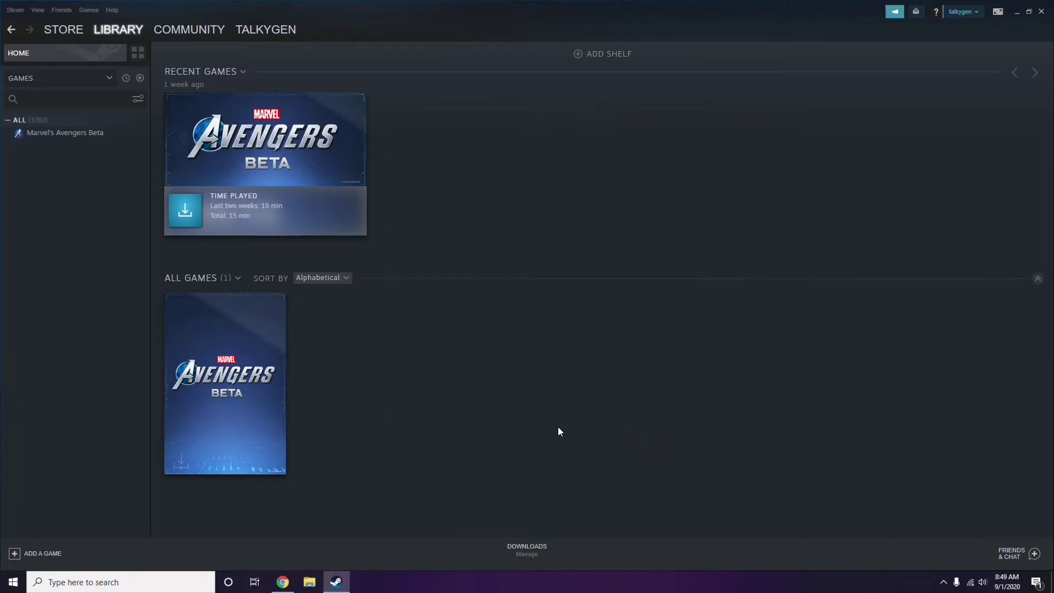
{"action": "left_click", "coordinate": [1041, 12]}
{"action": "right_click", "coordinate": [430, 180]}
{"action": "left_click", "coordinate": [457, 225]}
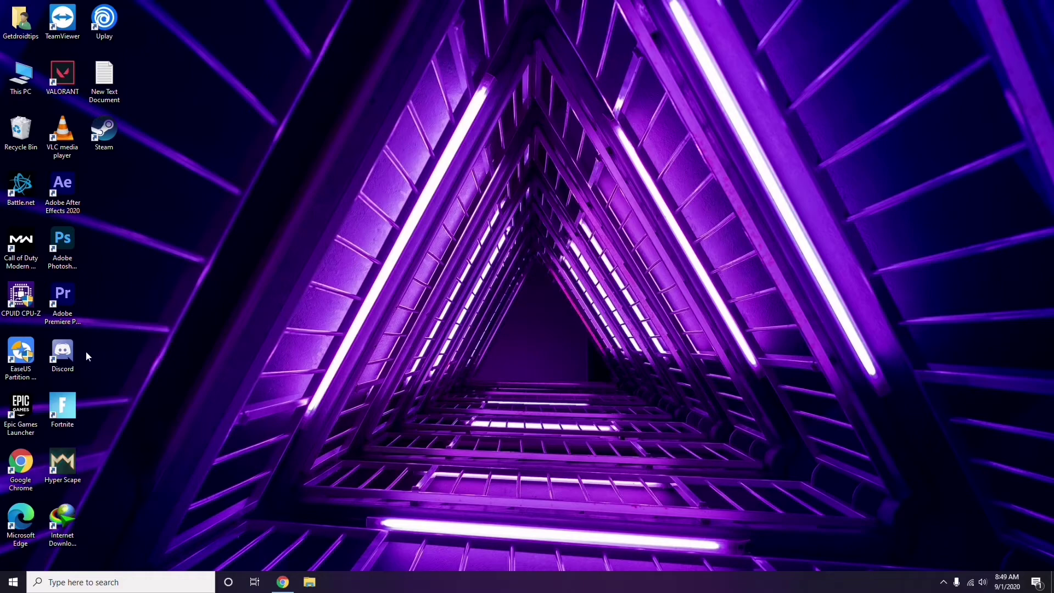
Open Discord and turn off the OpenH264 Video Codec in its Voice & Video settings.
{"action": "double_click", "coordinate": [71, 352]}
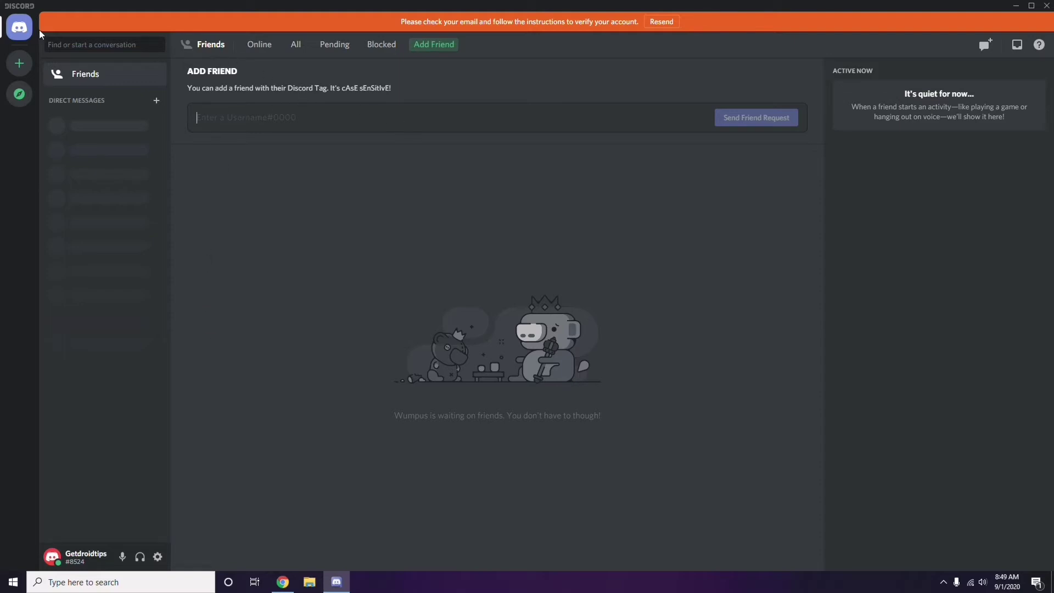
{"action": "left_click", "coordinate": [158, 558]}
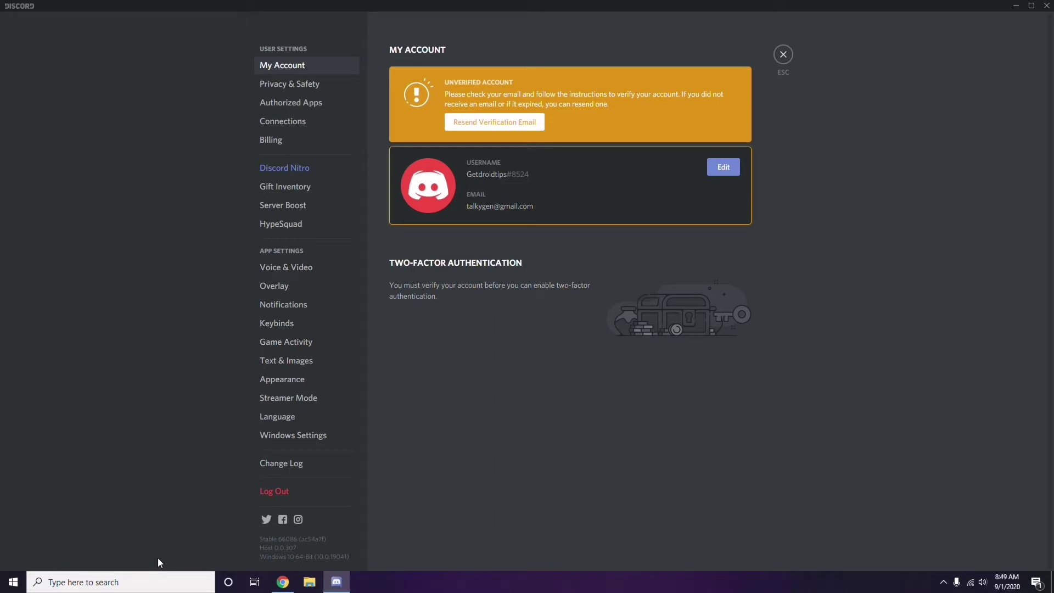
{"action": "left_click", "coordinate": [280, 269]}
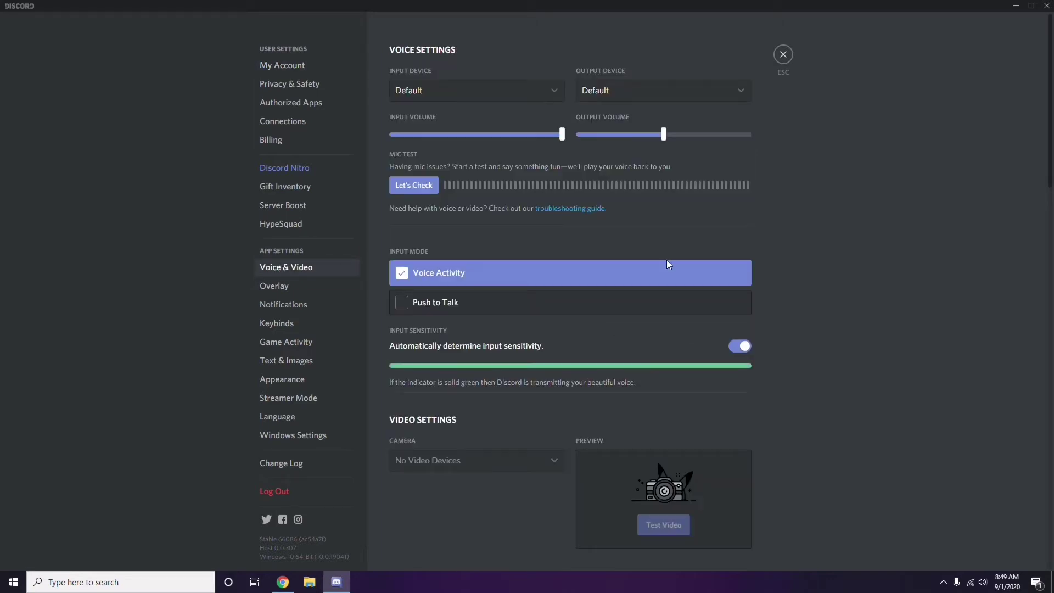
{"action": "scroll", "coordinate": [805, 268], "scroll_direction": "down", "scroll_amount": 2}
{"action": "scroll", "coordinate": [805, 264], "scroll_direction": "down", "scroll_amount": 6}
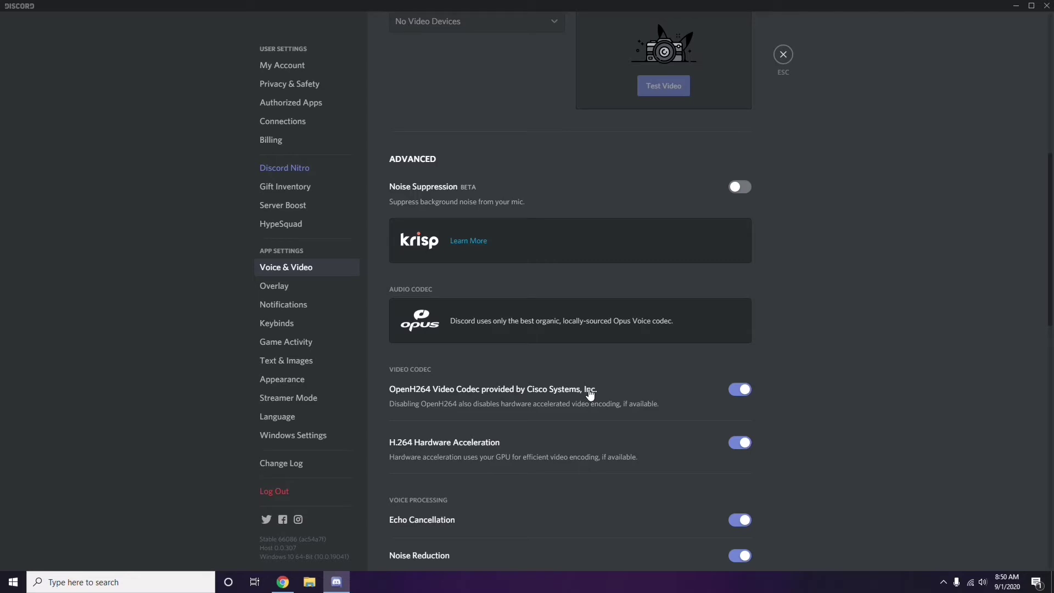
{"action": "left_click", "coordinate": [739, 389]}
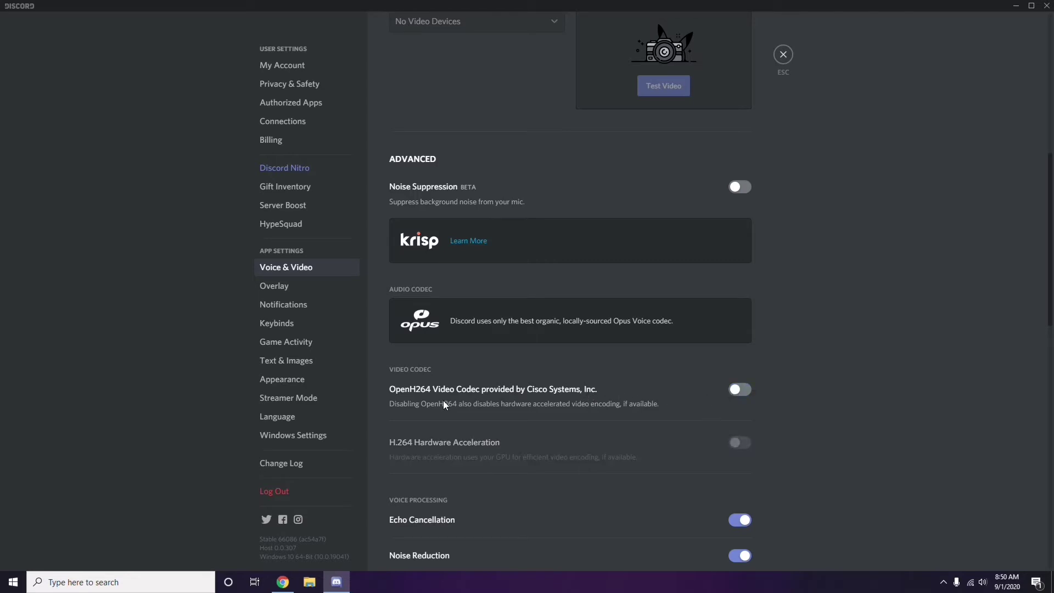
{"action": "scroll", "coordinate": [543, 394], "scroll_direction": "down", "scroll_amount": 2}
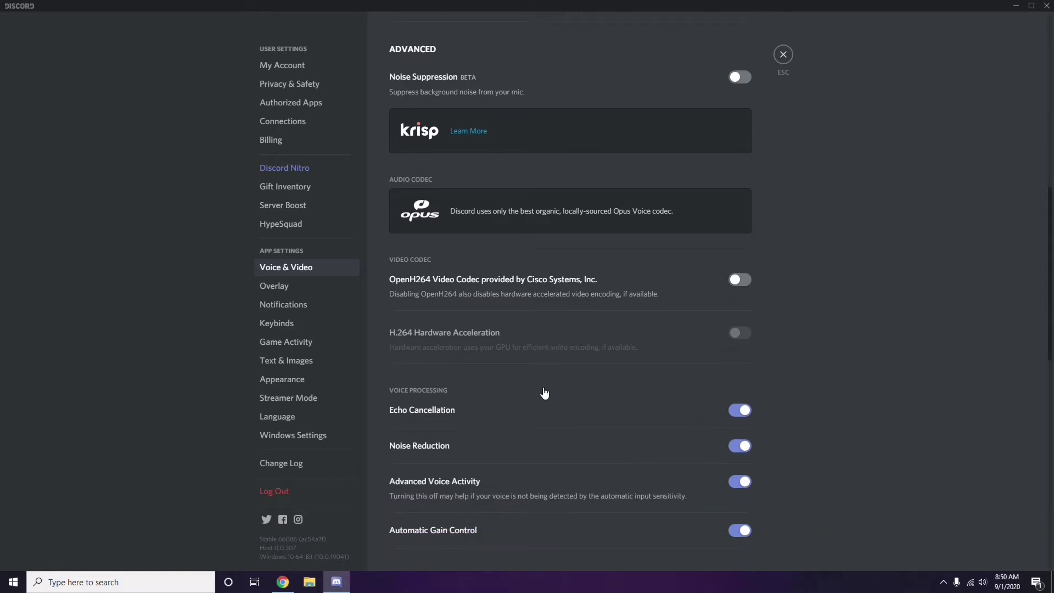
{"action": "scroll", "coordinate": [545, 393], "scroll_direction": "down", "scroll_amount": 4}
{"action": "scroll", "coordinate": [544, 393], "scroll_direction": "up", "scroll_amount": 1}
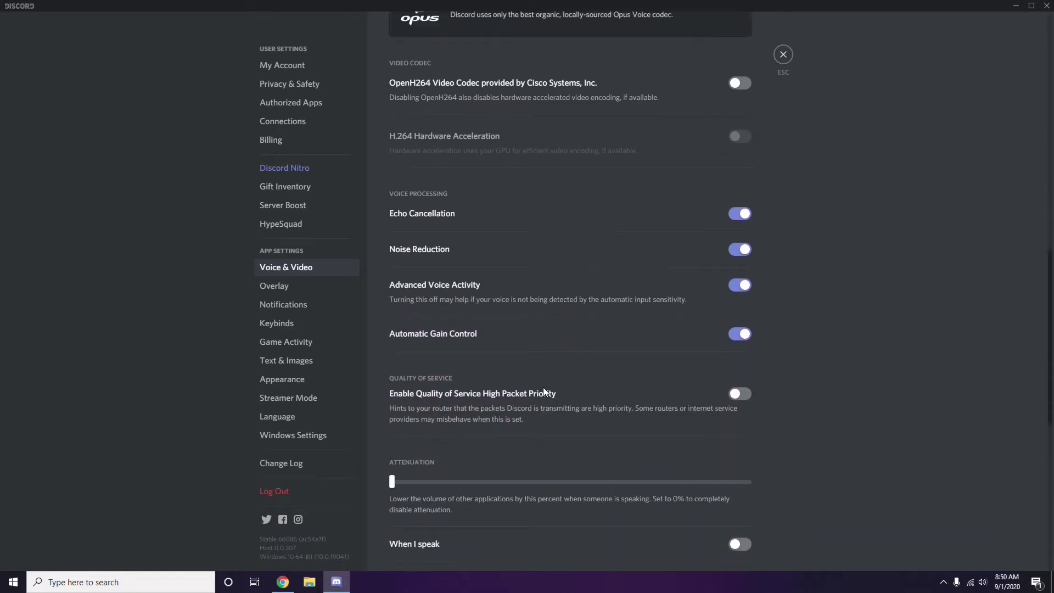
Turn off the in-game overlay in Discord's Overlay settings.
{"action": "left_click", "coordinate": [277, 289]}
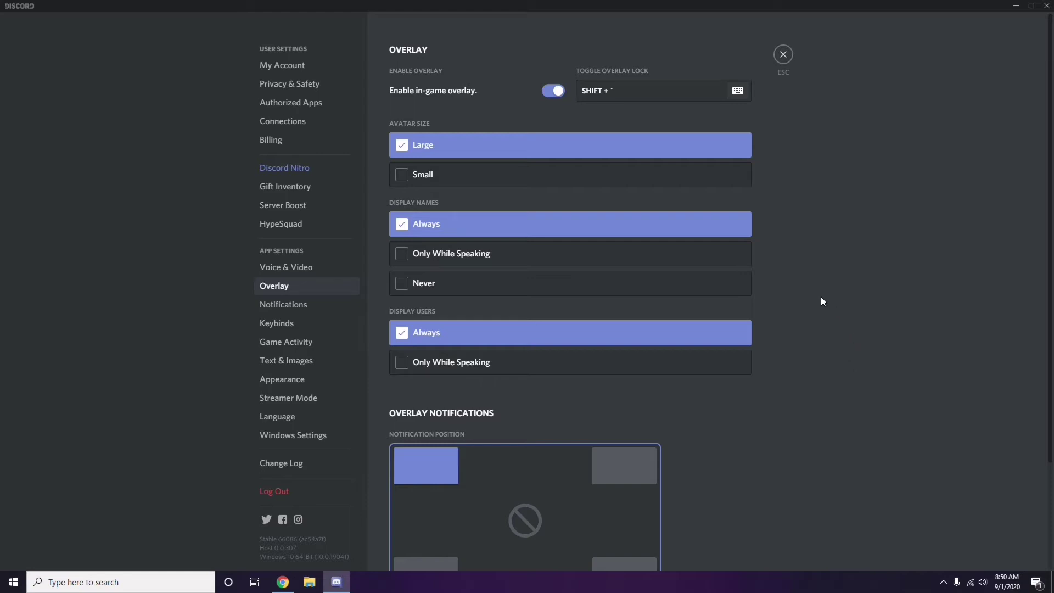
{"action": "scroll", "coordinate": [817, 289], "scroll_direction": "down", "scroll_amount": 1}
{"action": "scroll", "coordinate": [817, 289], "scroll_direction": "up", "scroll_amount": 1}
{"action": "left_click", "coordinate": [549, 92]}
Turn off Hardware Acceleration in Discord's Appearance settings, confirm the change, and minimize the restarted app.
{"action": "left_click", "coordinate": [290, 384]}
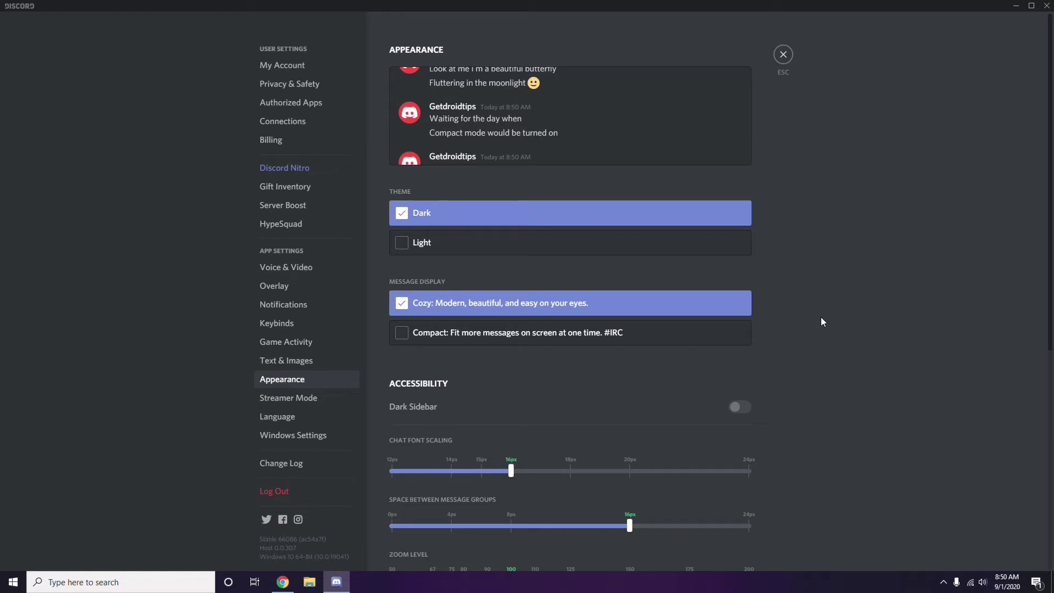
{"action": "scroll", "coordinate": [822, 318], "scroll_direction": "down", "scroll_amount": 6}
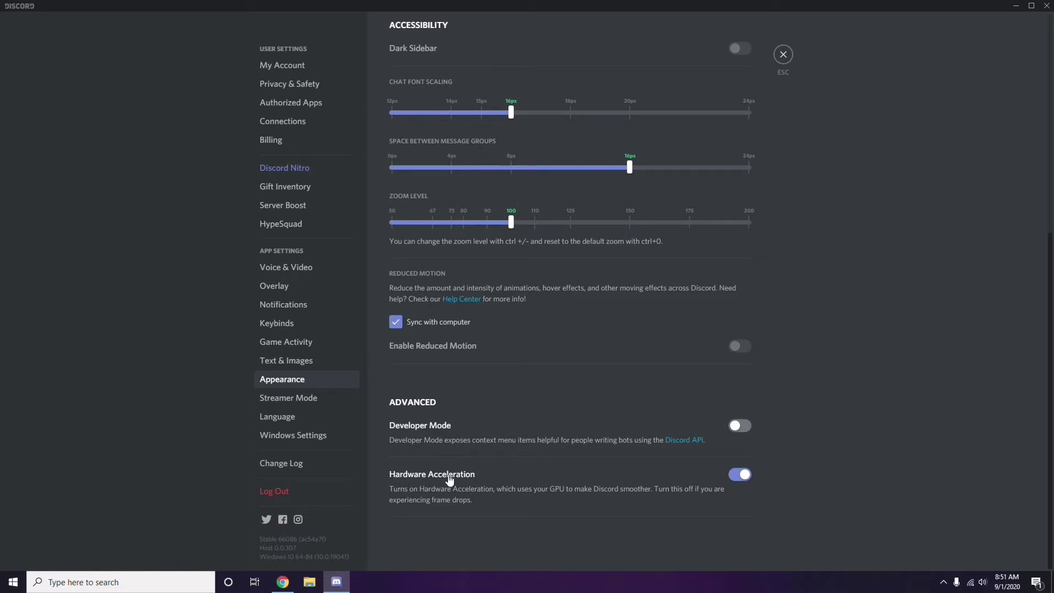
{"action": "left_click", "coordinate": [739, 475]}
{"action": "left_click", "coordinate": [605, 326]}
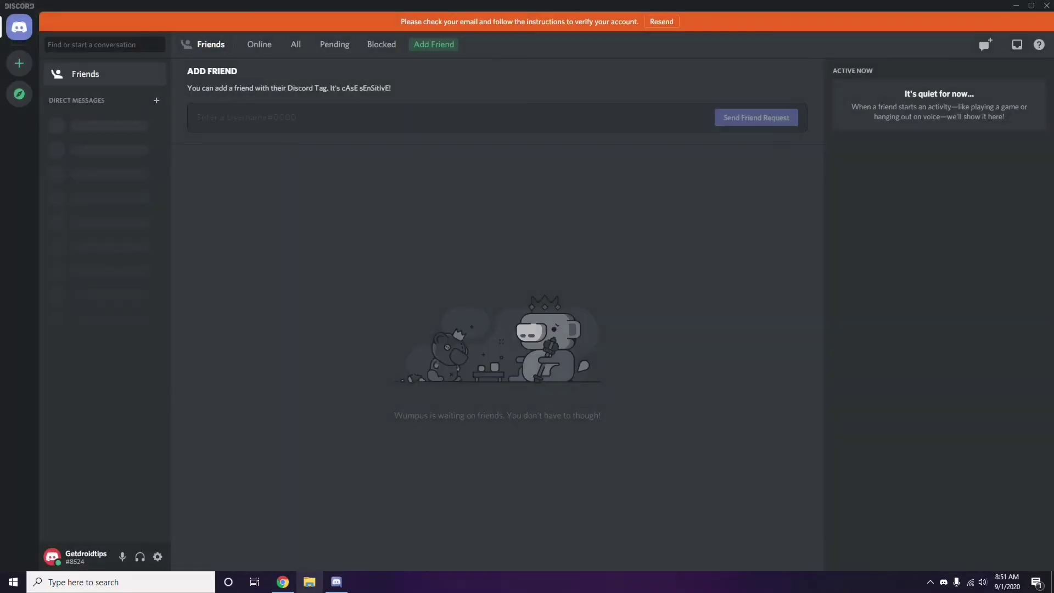
{"action": "left_click", "coordinate": [1017, 6]}
{"action": "right_click", "coordinate": [419, 141]}
{"action": "left_click", "coordinate": [447, 188]}
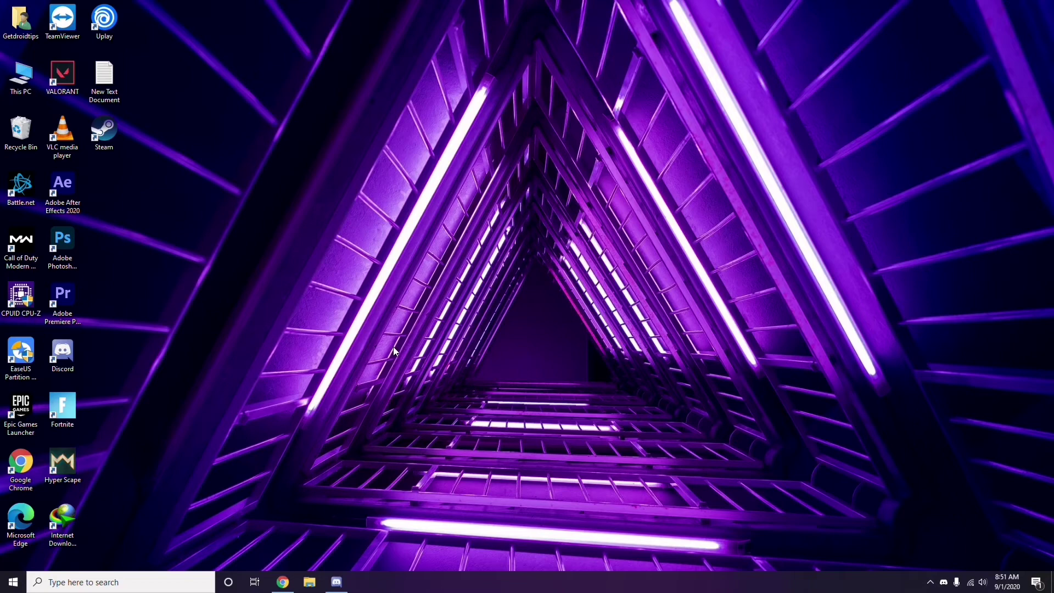
Search Windows for "windows", open the Windows Update settings to check the update status, and close them.
{"action": "left_click", "coordinate": [84, 583]}
{"action": "type", "text": "windows"}
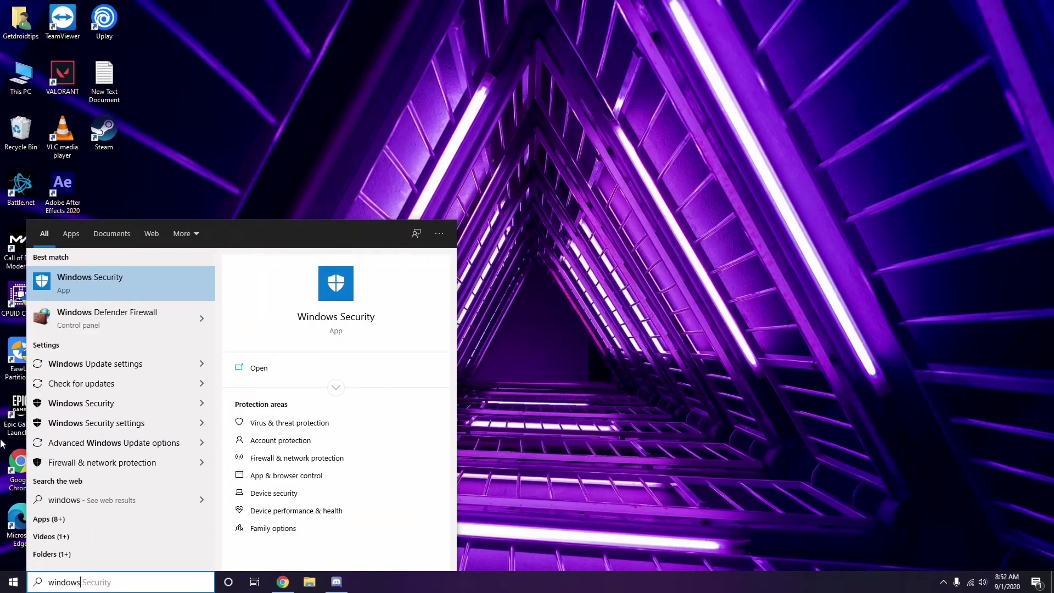
{"action": "left_click", "coordinate": [130, 364]}
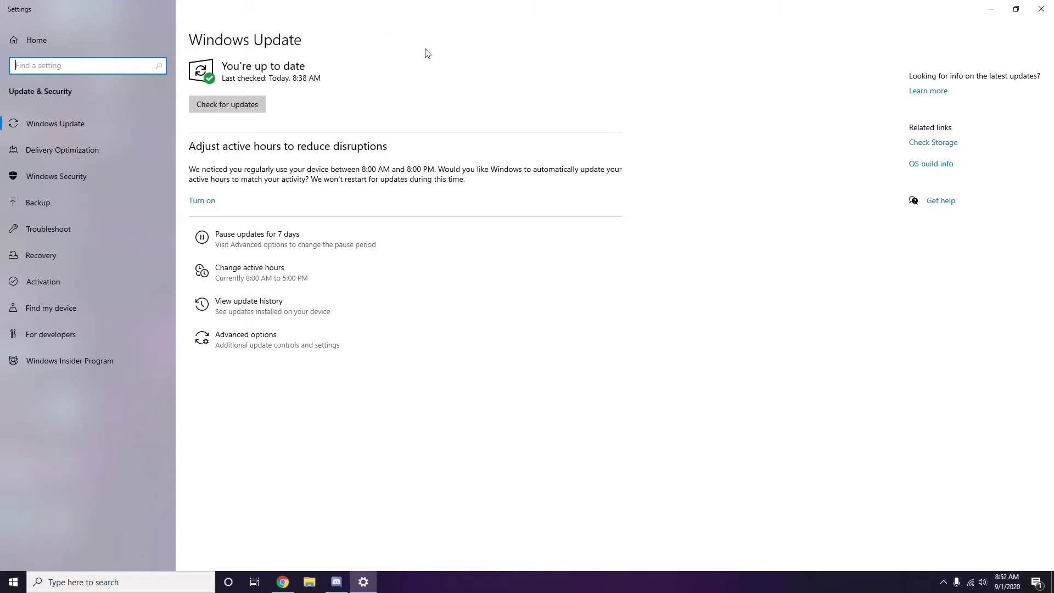
{"action": "left_click", "coordinate": [1042, 9]}
{"action": "right_click", "coordinate": [445, 95]}
{"action": "left_click", "coordinate": [458, 142]}
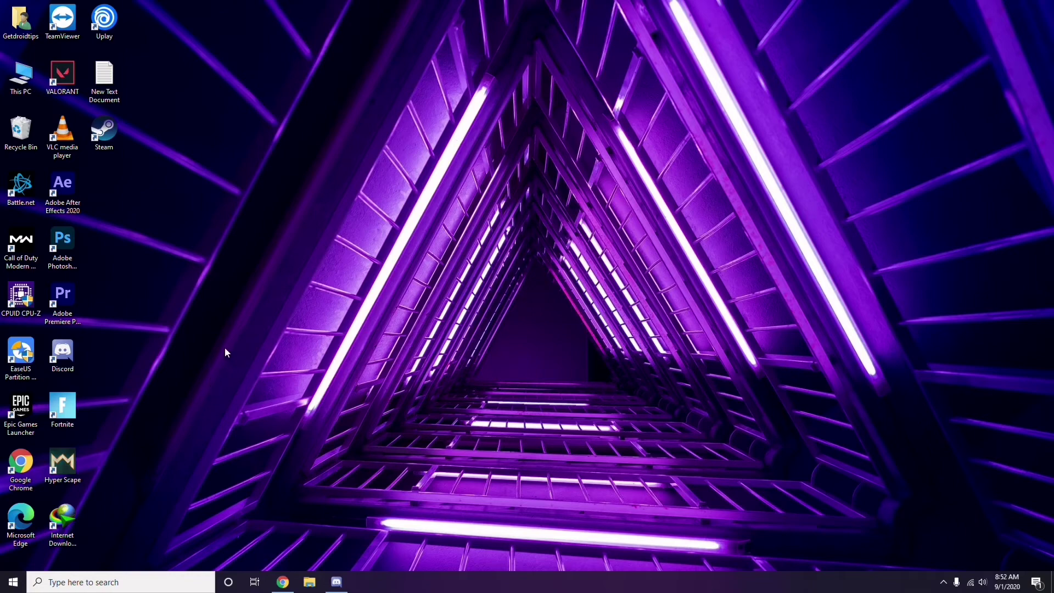
Search Windows for "settings" and open the Settings app.
{"action": "left_click", "coordinate": [62, 583]}
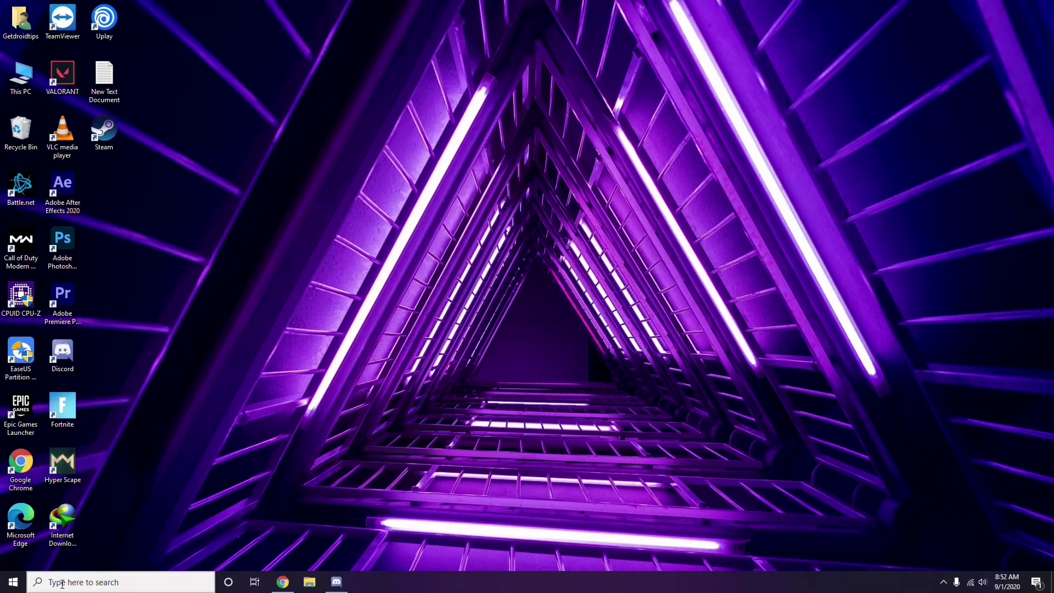
{"action": "type", "text": "se"}
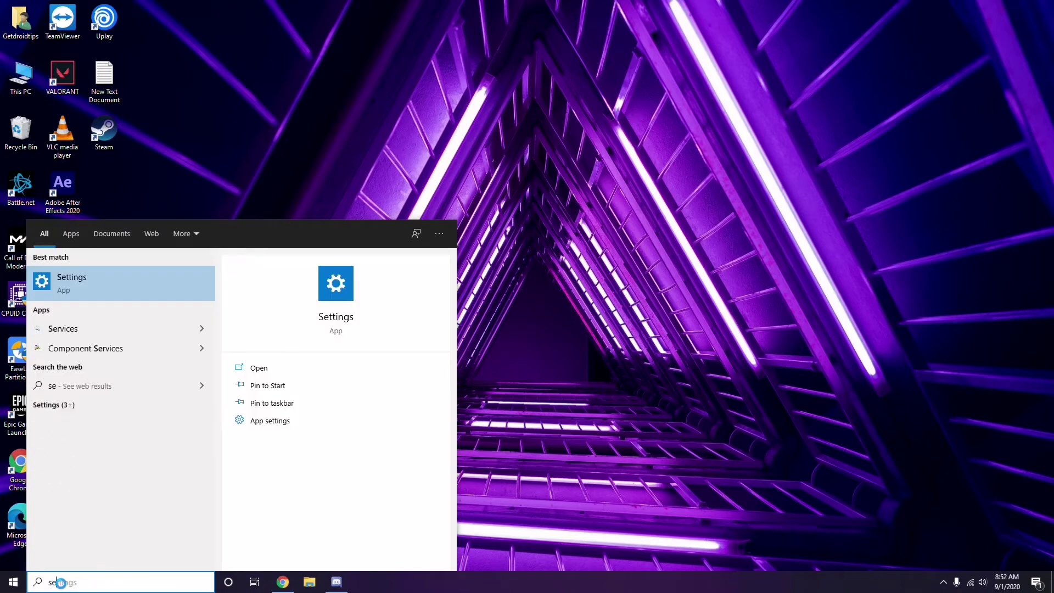
{"action": "type", "text": "ttings"}
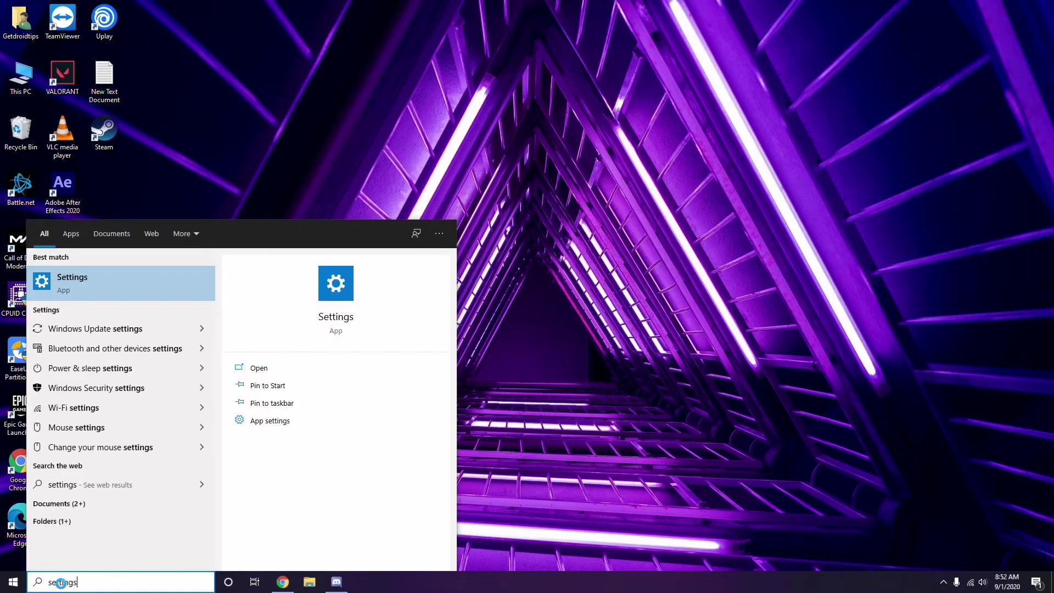
{"action": "left_click", "coordinate": [116, 287]}
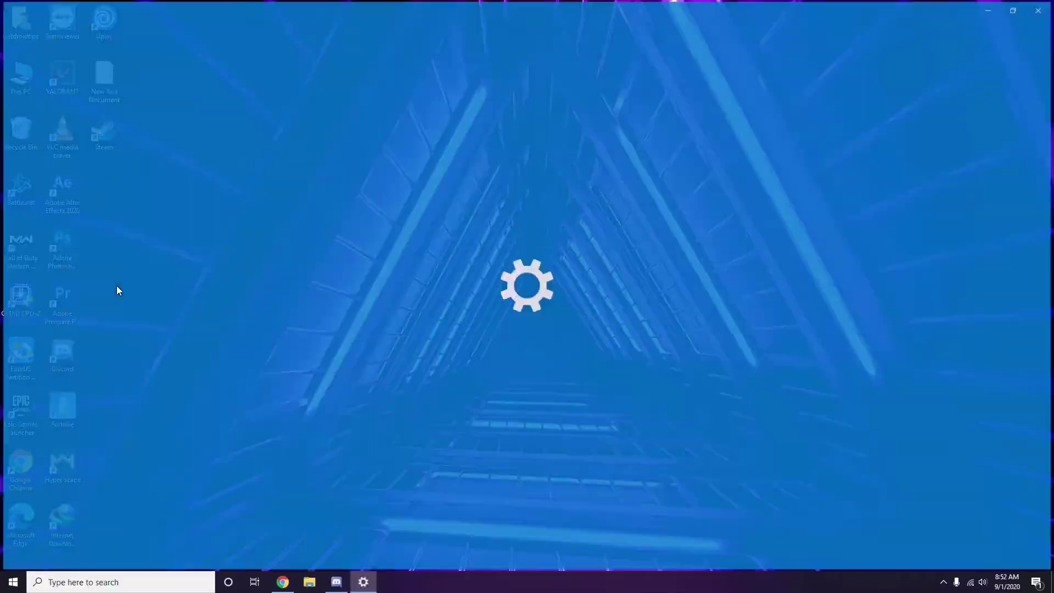
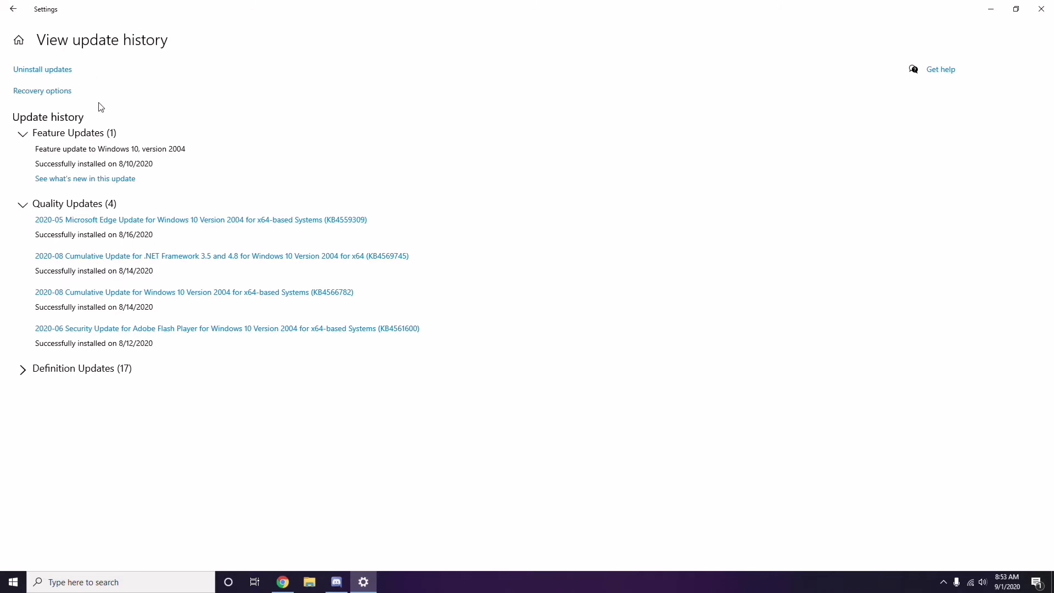
Open the removable updates from the update history, bring up the uninstall option for the x64 KB2565063 update without using it, and close both windows.
{"action": "left_click", "coordinate": [53, 70]}
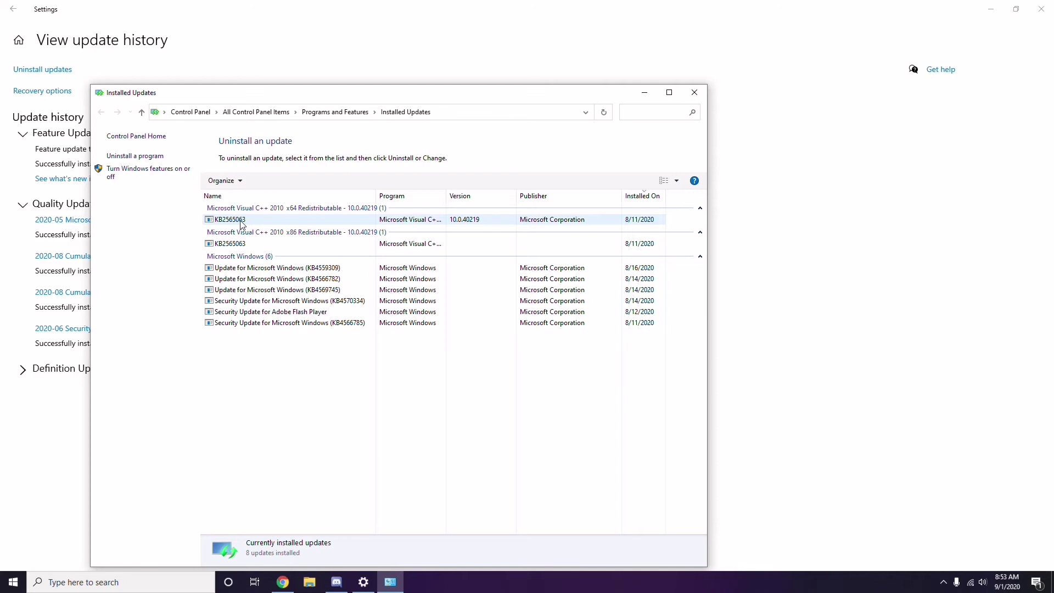
{"action": "right_click", "coordinate": [242, 225]}
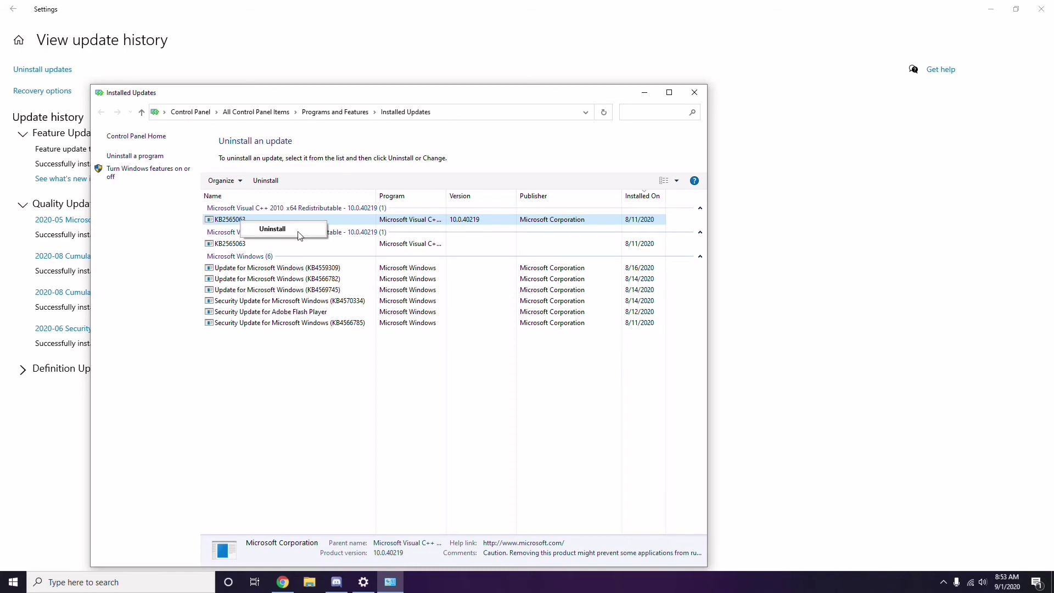
{"action": "left_click", "coordinate": [725, 216]}
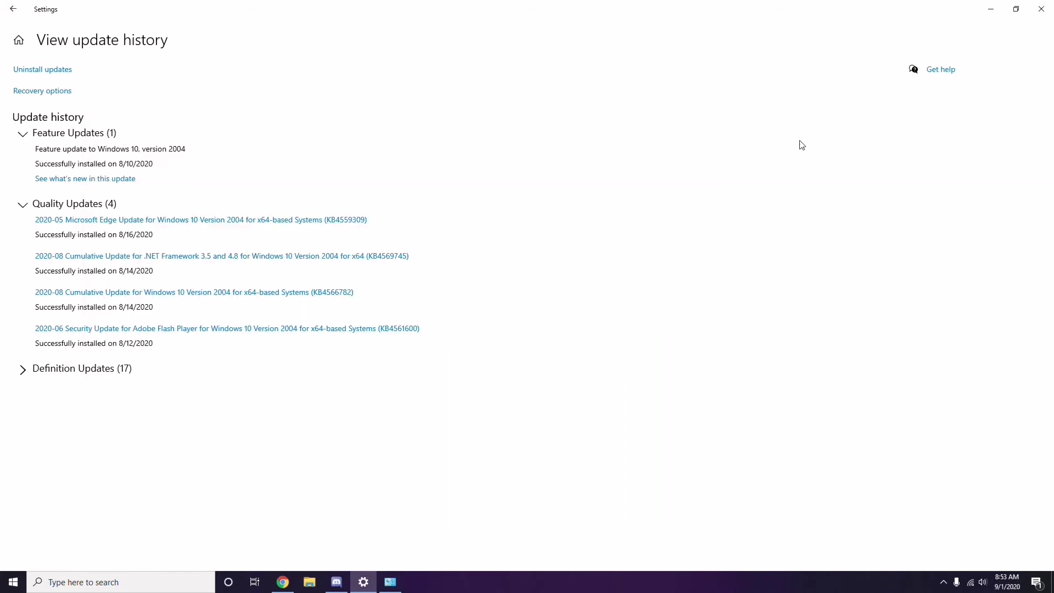
{"action": "left_click", "coordinate": [13, 9]}
{"action": "left_click", "coordinate": [13, 8]}
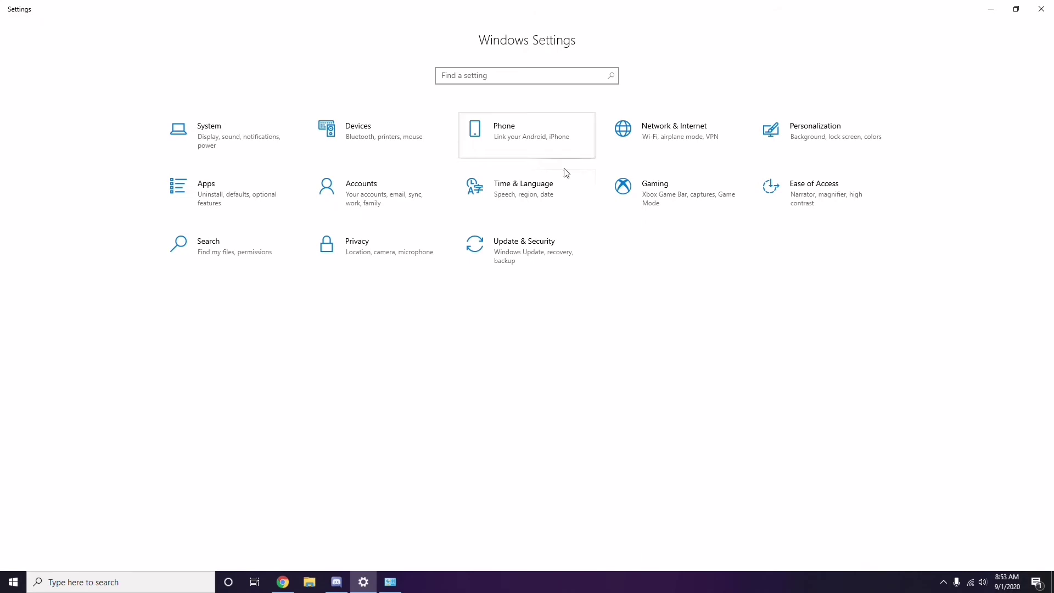
{"action": "left_click", "coordinate": [1042, 9]}
{"action": "left_click", "coordinate": [693, 97]}
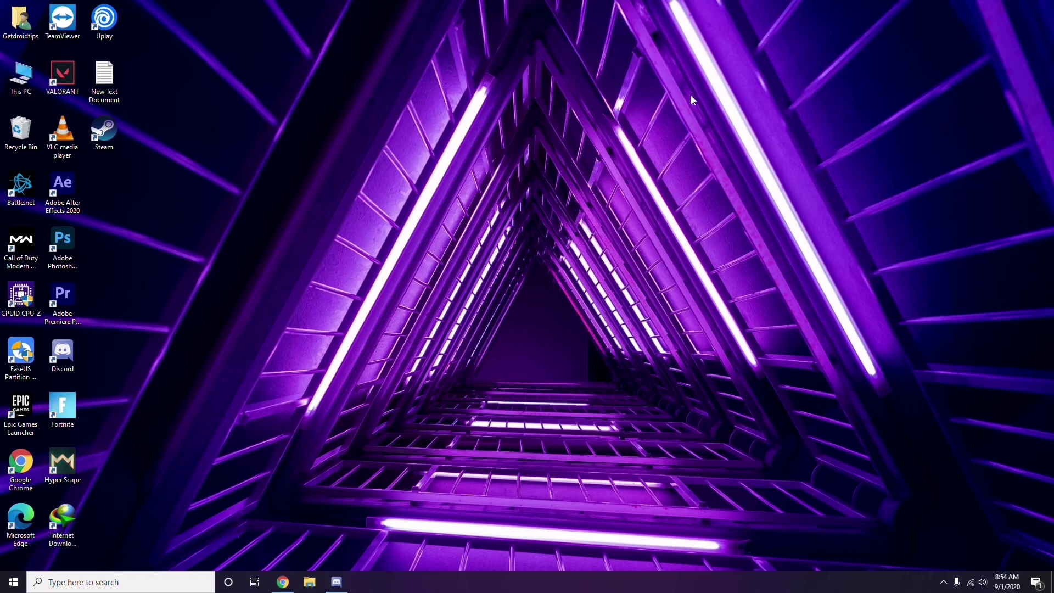
Open the user's temporary files folder by running the command %temp%.
{"action": "key", "text": "super+r"}
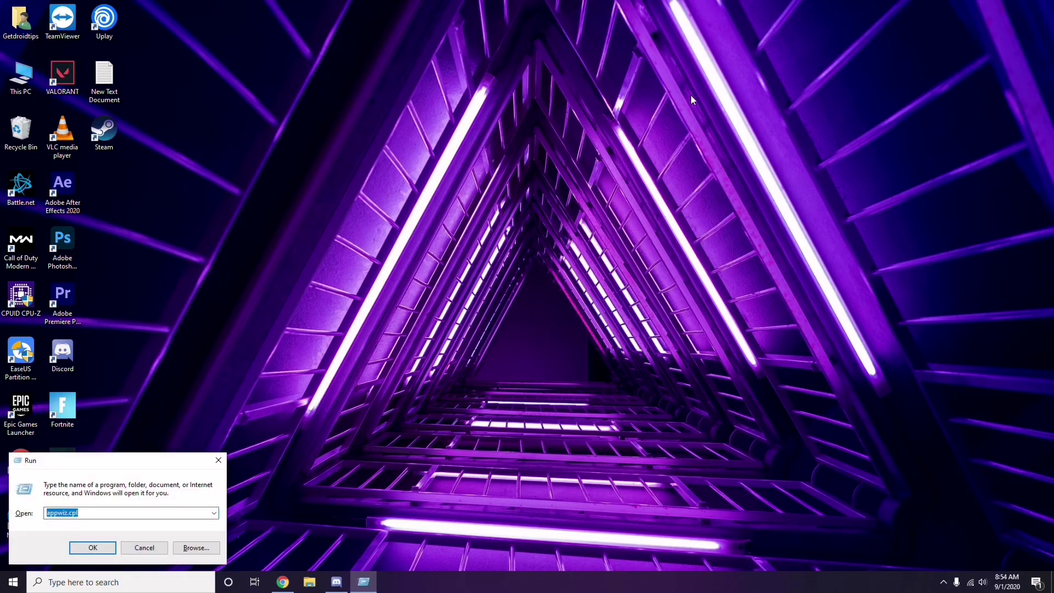
{"action": "key", "text": "BackSpace"}
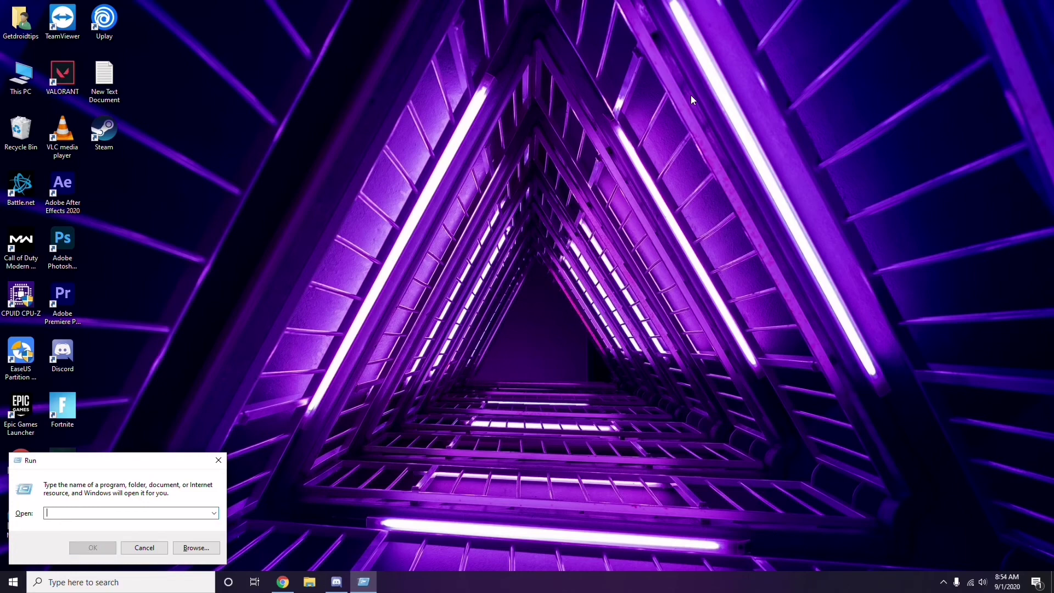
{"action": "type", "text": "s"}
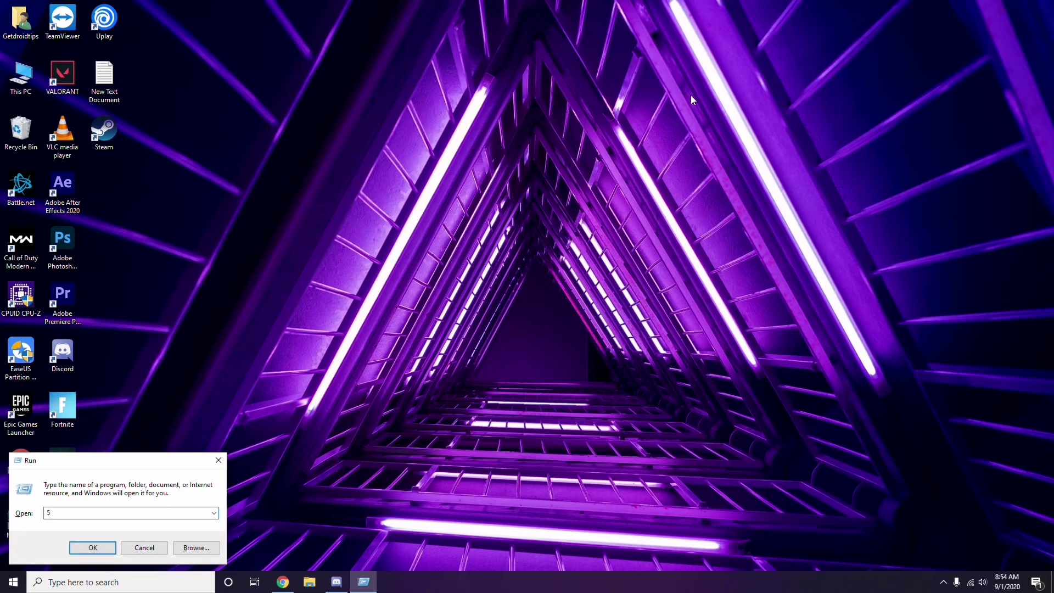
{"action": "key", "text": "BackSpace"}
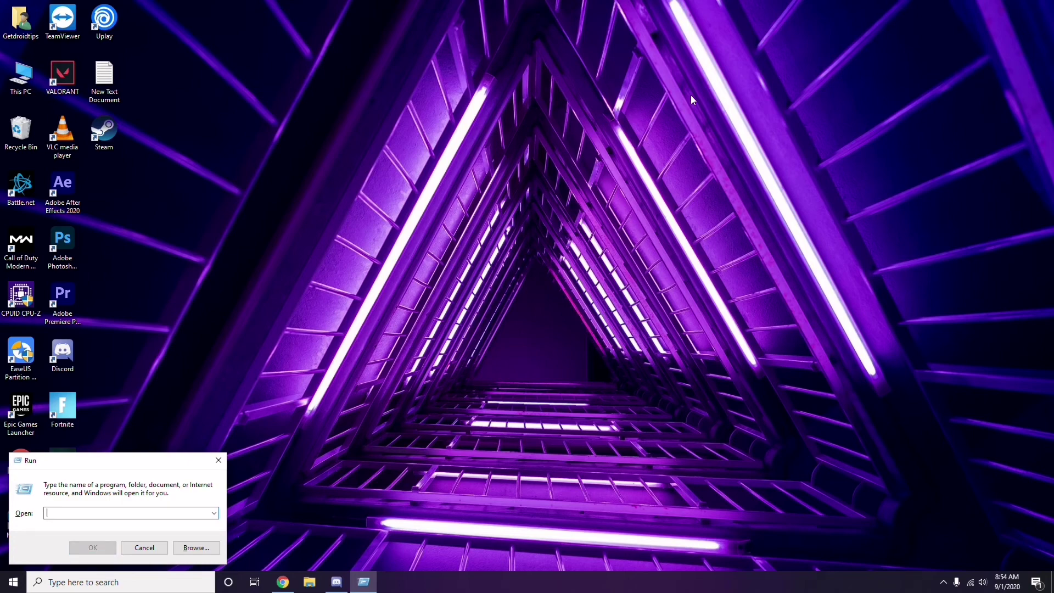
{"action": "type", "text": "%te"}
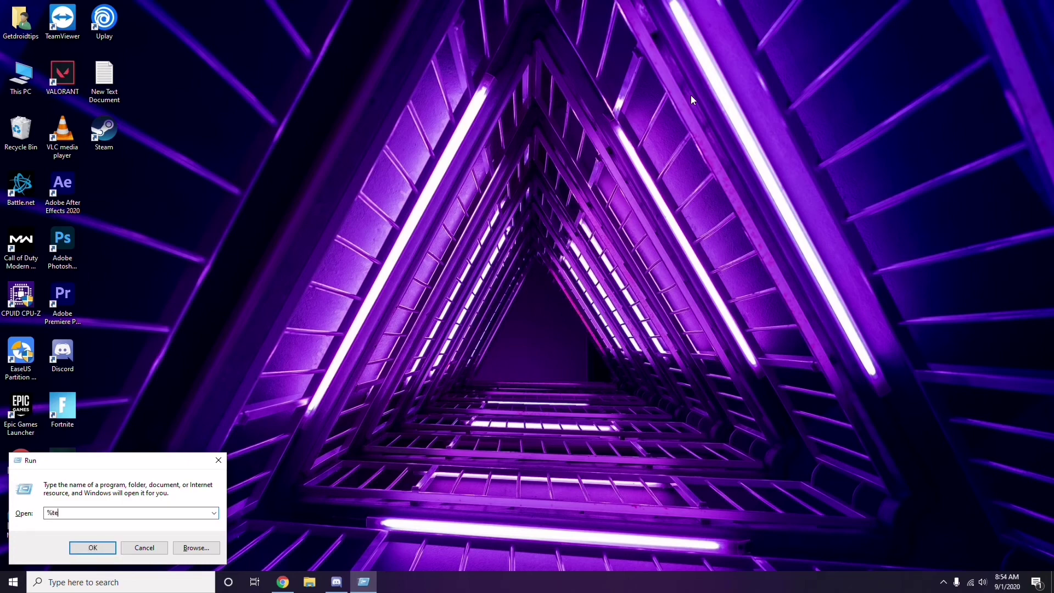
{"action": "type", "text": "mp%"}
{"action": "left_click", "coordinate": [94, 552]}
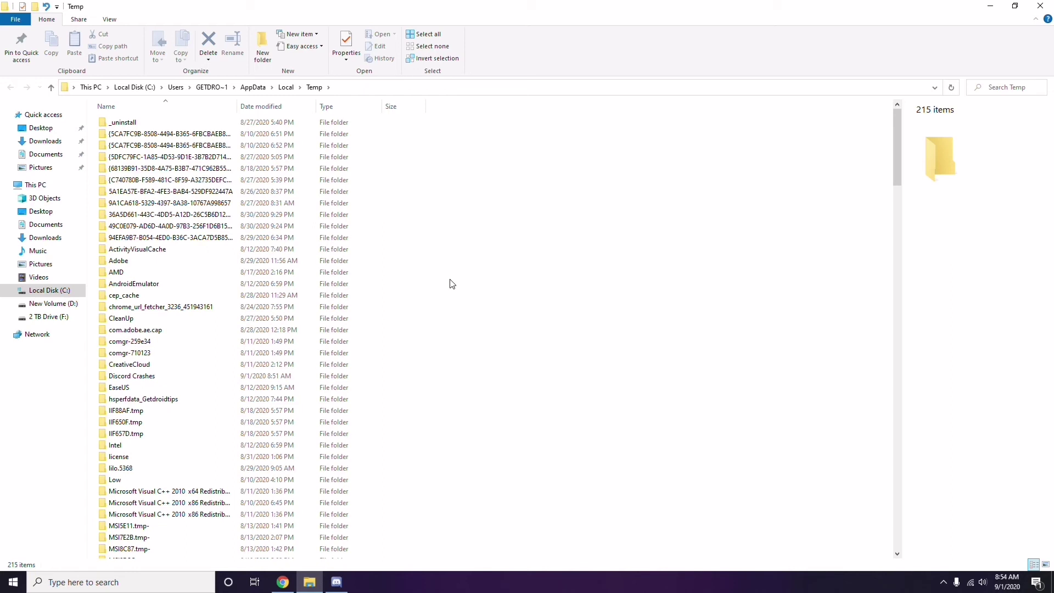
Select all items in the Temp folder, clear the selection without deleting anything, and close the folder.
{"action": "key", "text": "ctrl+a"}
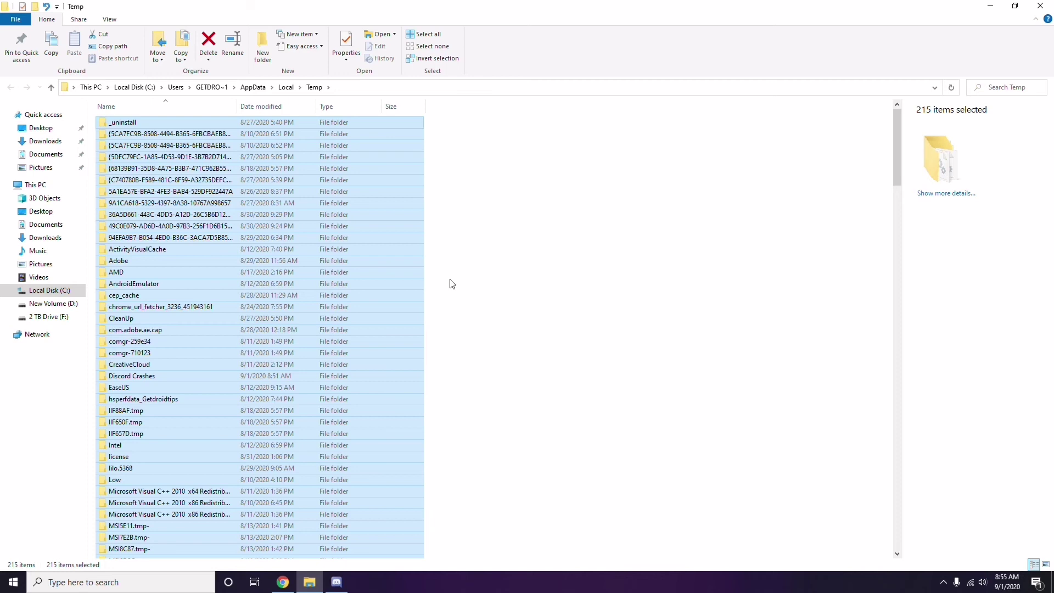
{"action": "left_click", "coordinate": [506, 281]}
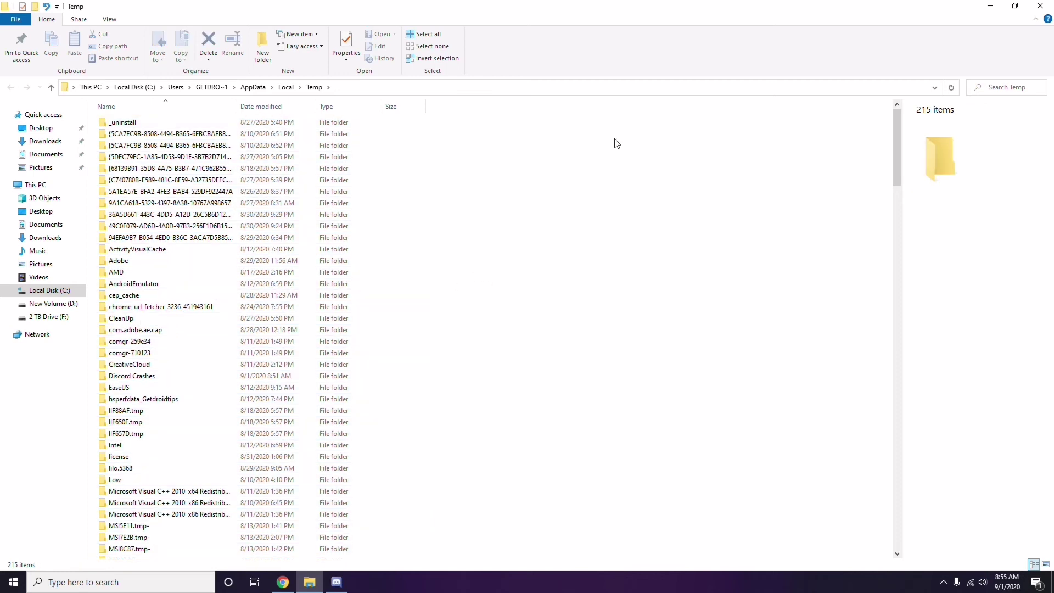
{"action": "left_click", "coordinate": [1041, 6]}
{"action": "right_click", "coordinate": [405, 164]}
{"action": "left_click", "coordinate": [438, 212]}
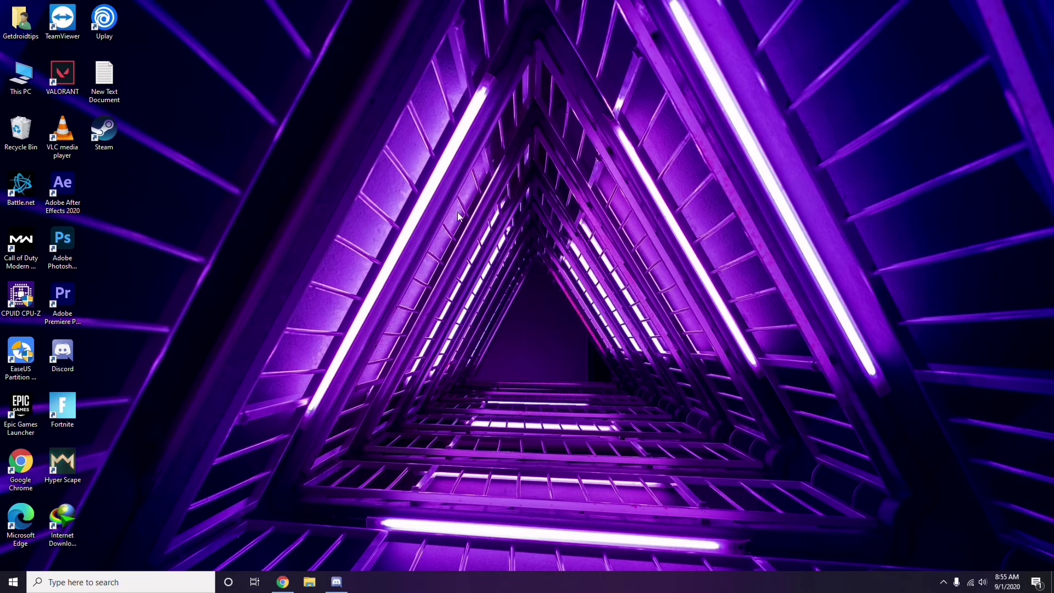
Open AMD Radeon Software from the background apps to check the driver version and update status, and close it.
{"action": "left_click", "coordinate": [944, 582]}
{"action": "left_click", "coordinate": [965, 514]}
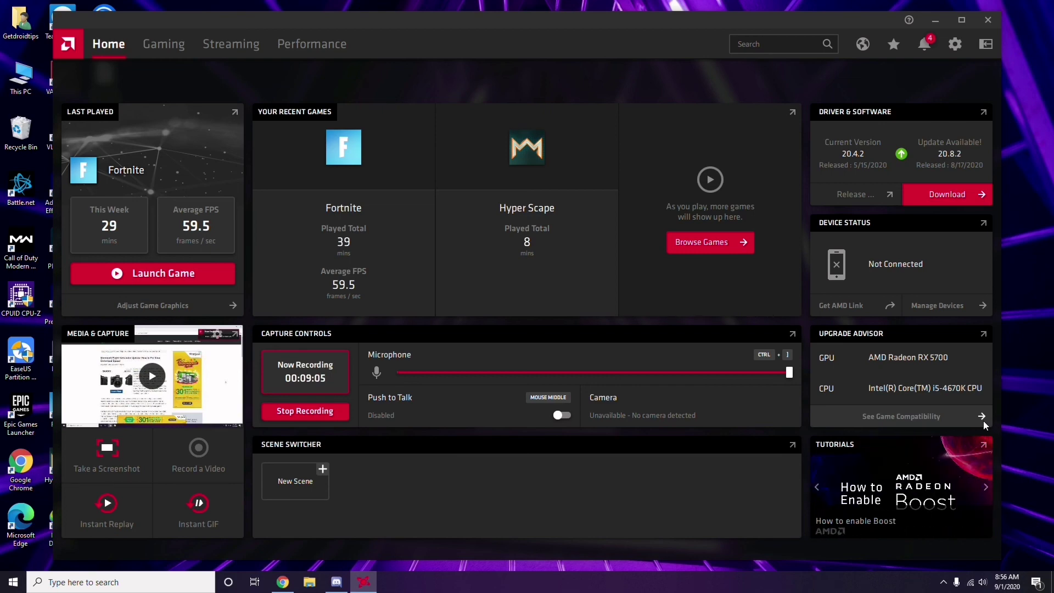
{"action": "left_click", "coordinate": [992, 23]}
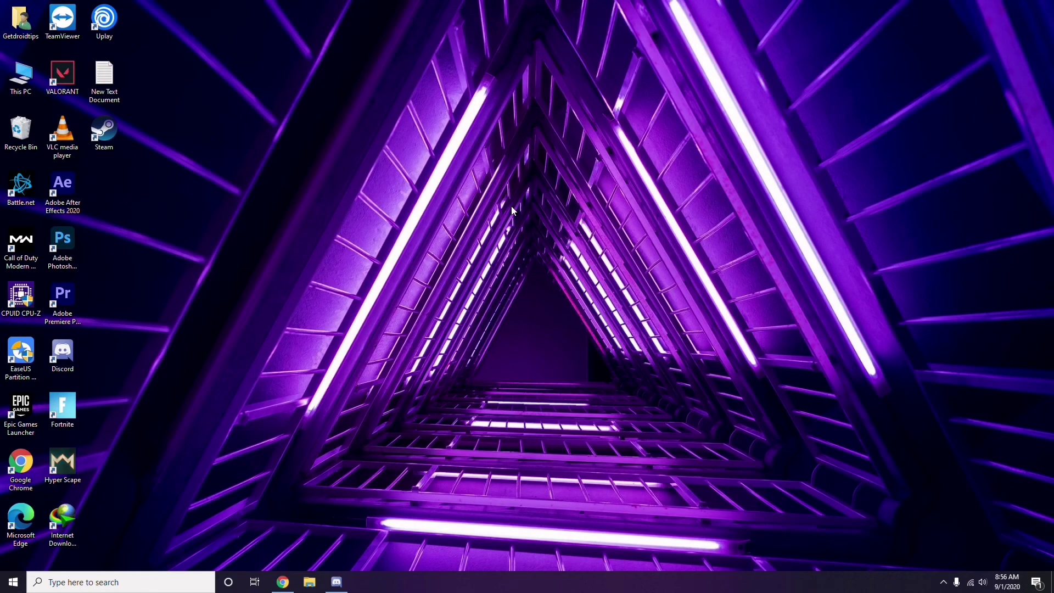
{"action": "left_click", "coordinate": [15, 585]}
{"action": "left_click", "coordinate": [474, 408]}
{"action": "right_click", "coordinate": [290, 252]}
{"action": "left_click", "coordinate": [325, 303]}
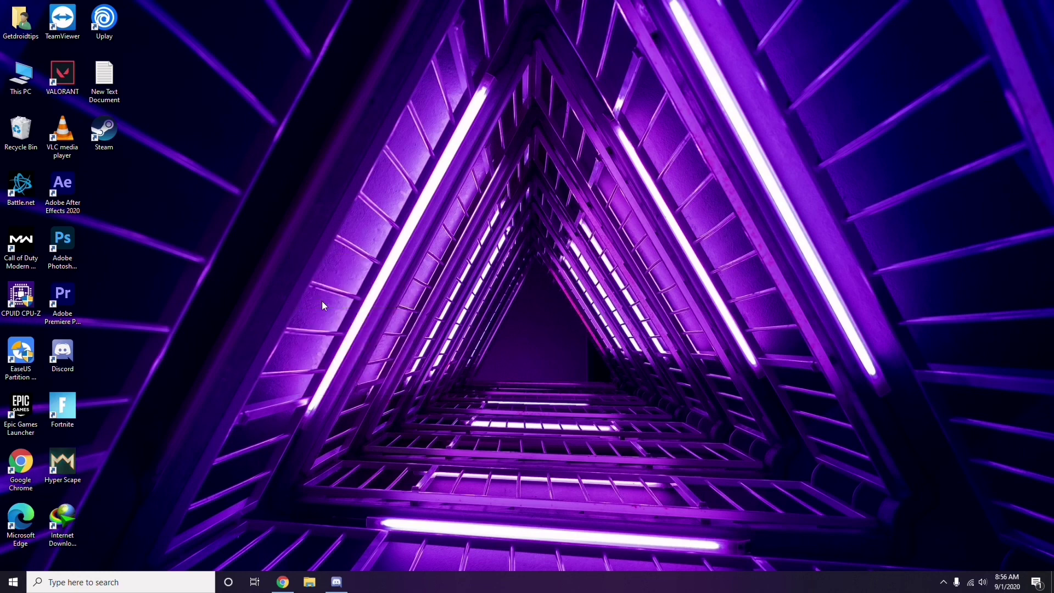